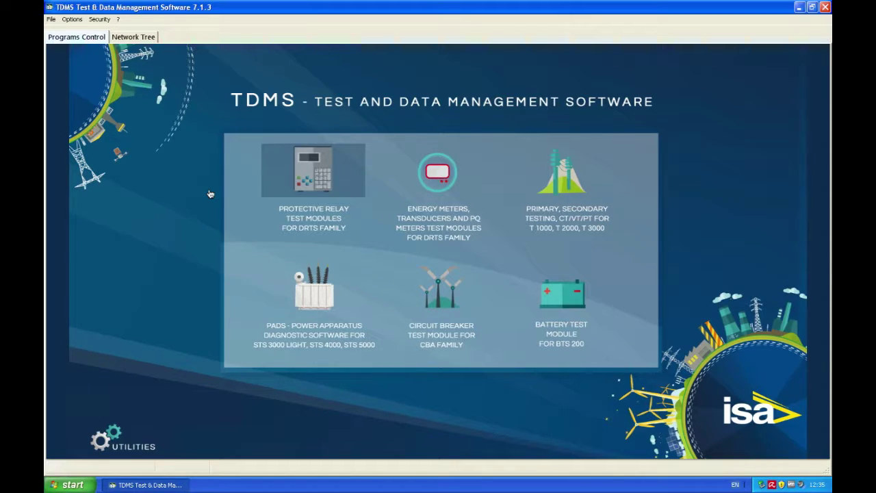
Step: Open the Distance 21 module from the Protective Relay Test Modules list
click(291, 168)
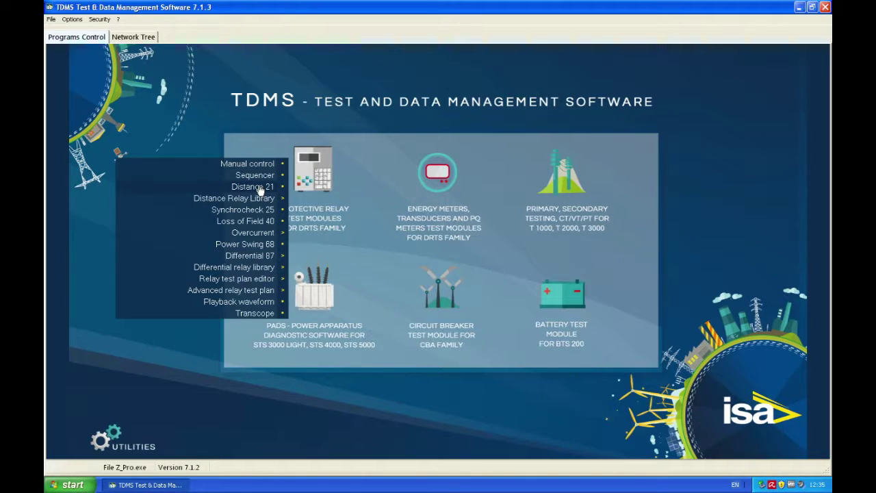
click(260, 187)
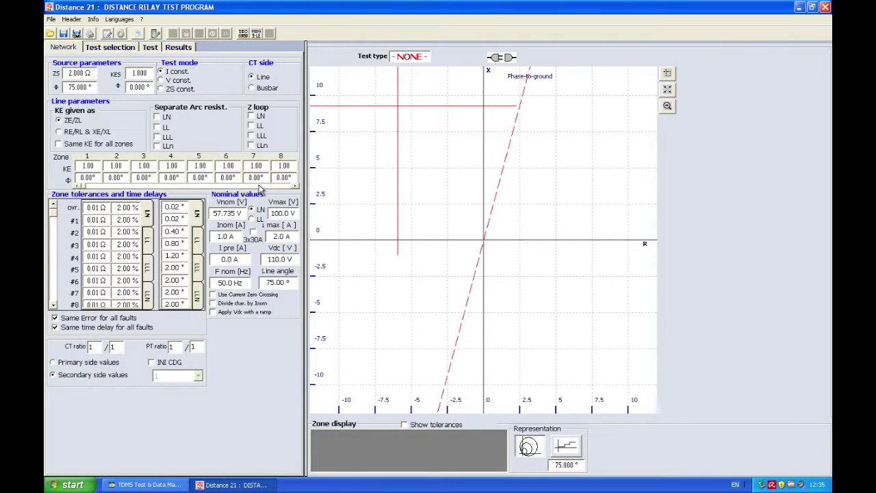
Step: Connect Distance 21 to the DRTS 34/64/66 test set over USB
click(139, 35)
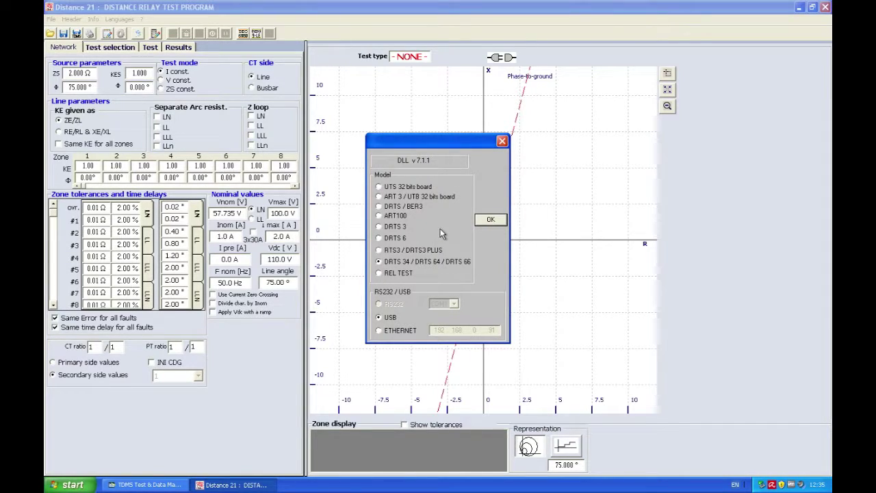
click(493, 219)
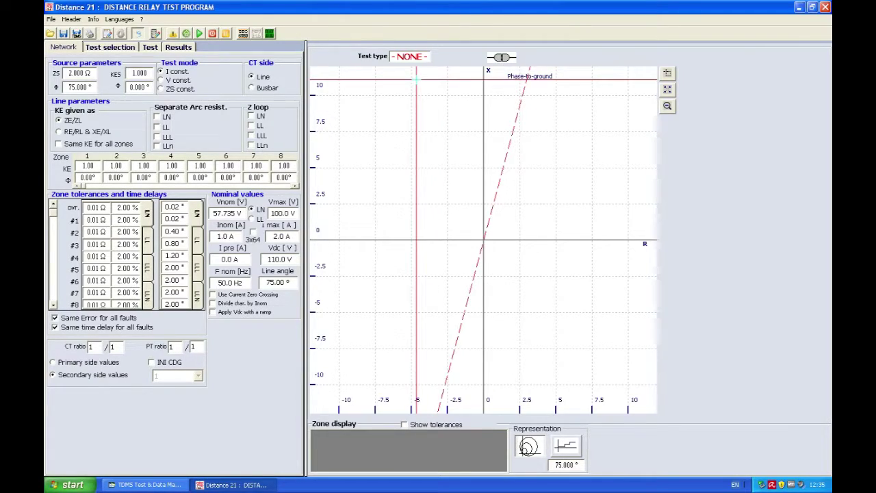
Step: Open 21_longline_-_100km CORRECT_FULL from Desktop > Protecta RIO files, accepting the copied LLL/LLn characteristics
click(51, 21)
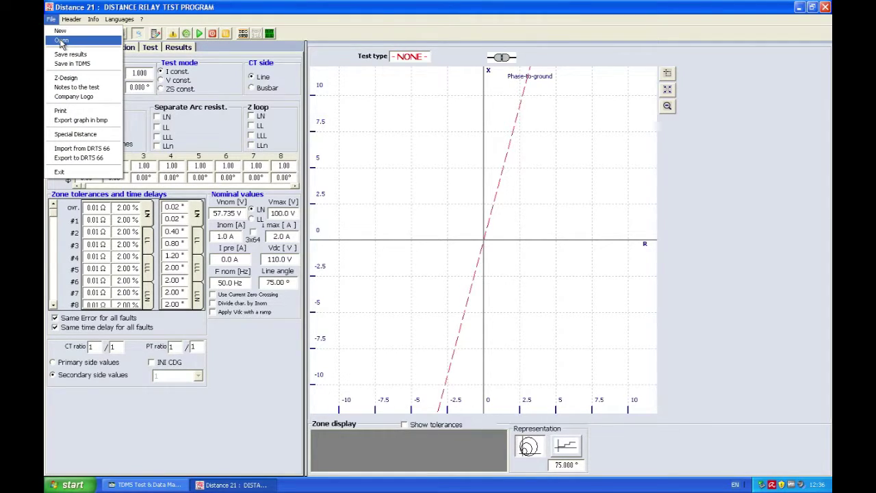
click(61, 43)
click(339, 152)
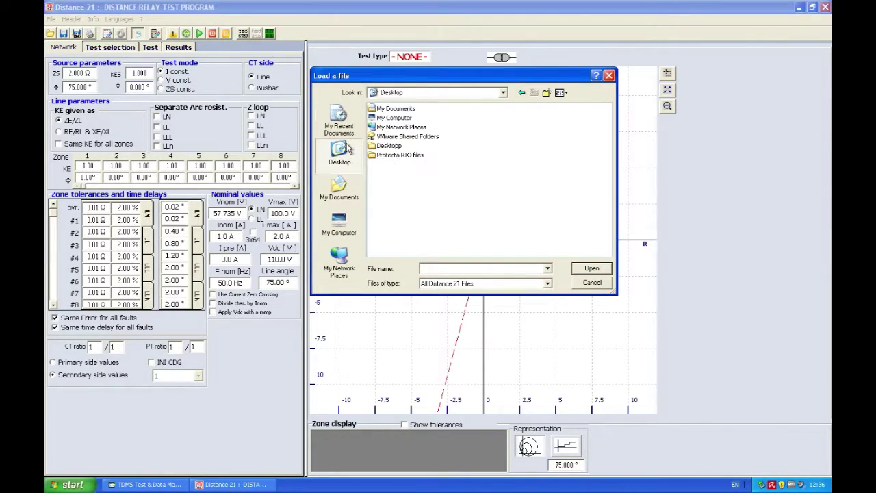
double_click(391, 156)
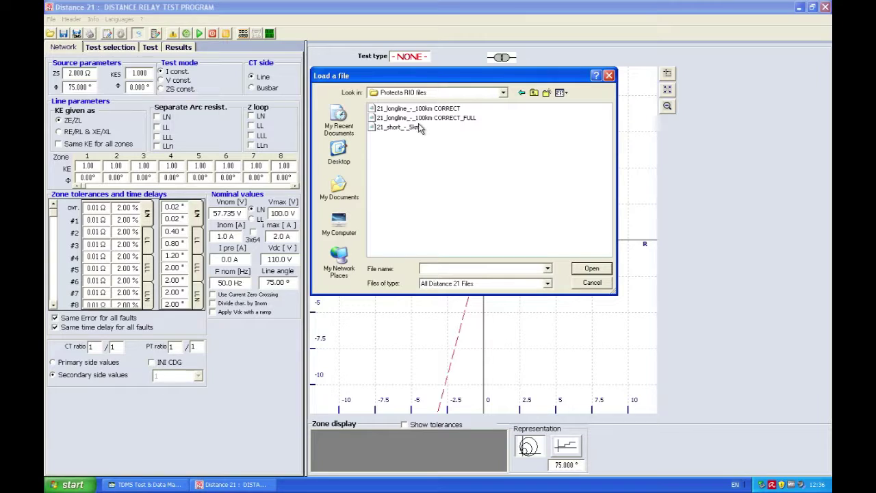
click(424, 119)
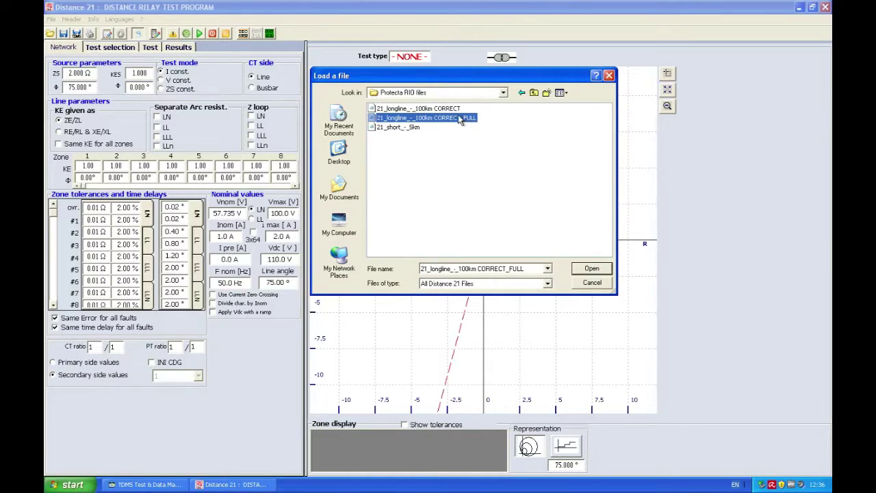
click(592, 269)
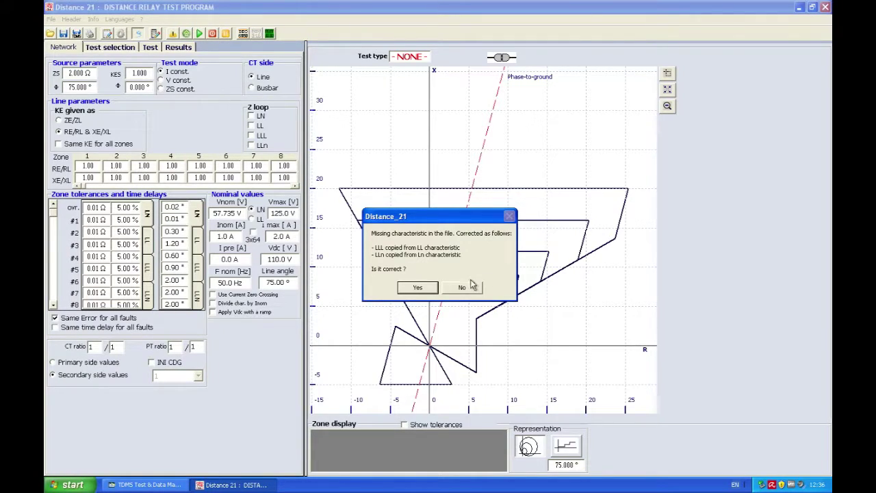
click(417, 287)
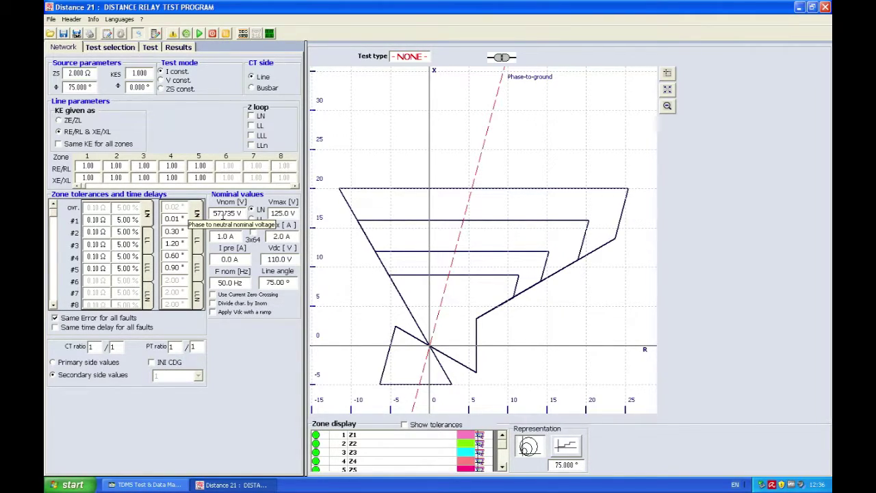
Step: Keep Vnom at 57.735 V phase-to-neutral, review Inom and I max, and enter I pre 0.1 A
click(222, 215)
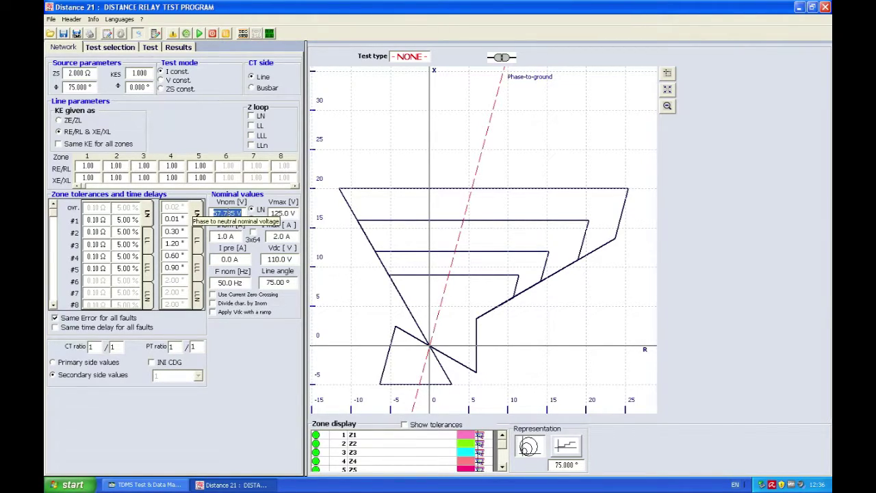
click(252, 219)
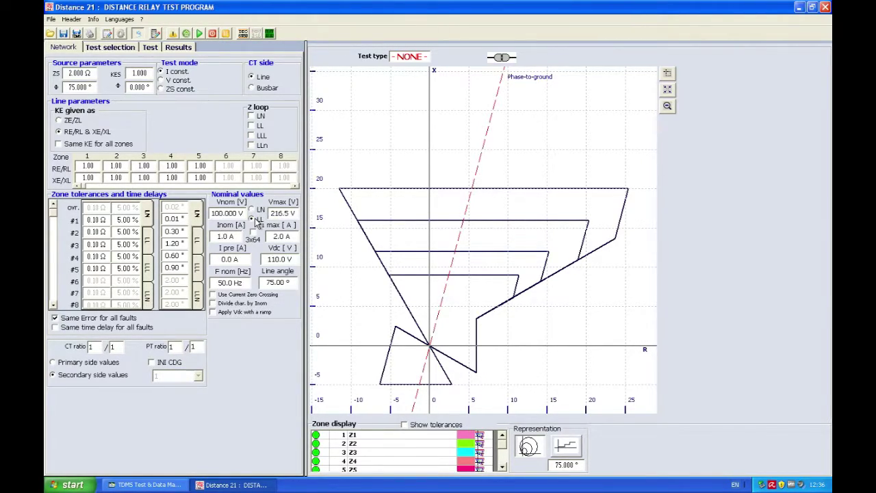
click(251, 210)
double_click(224, 236)
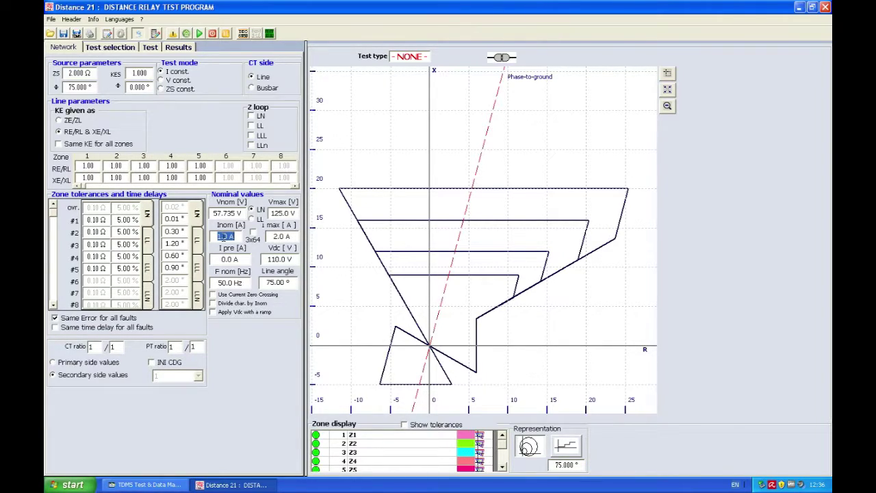
click(292, 236)
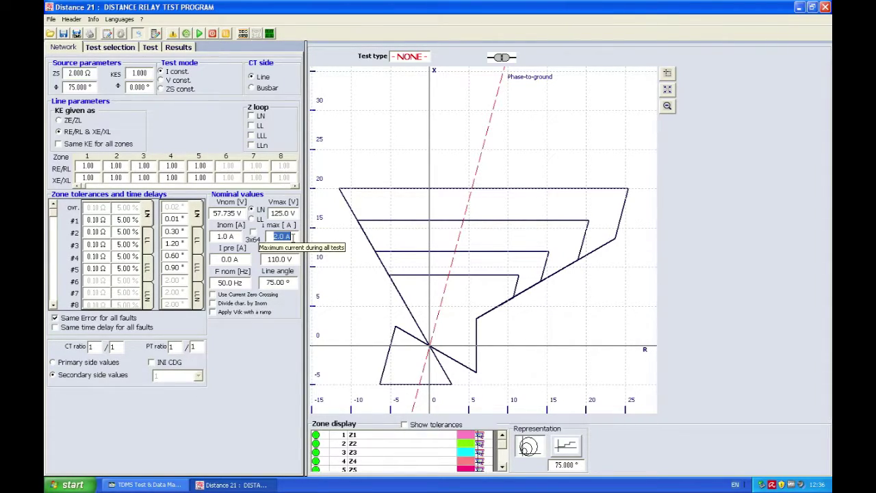
double_click(230, 258)
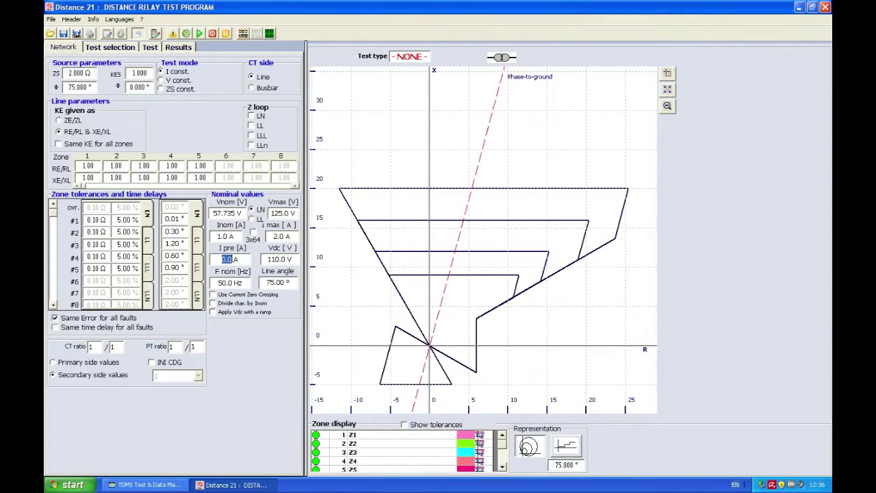
text(0.1)
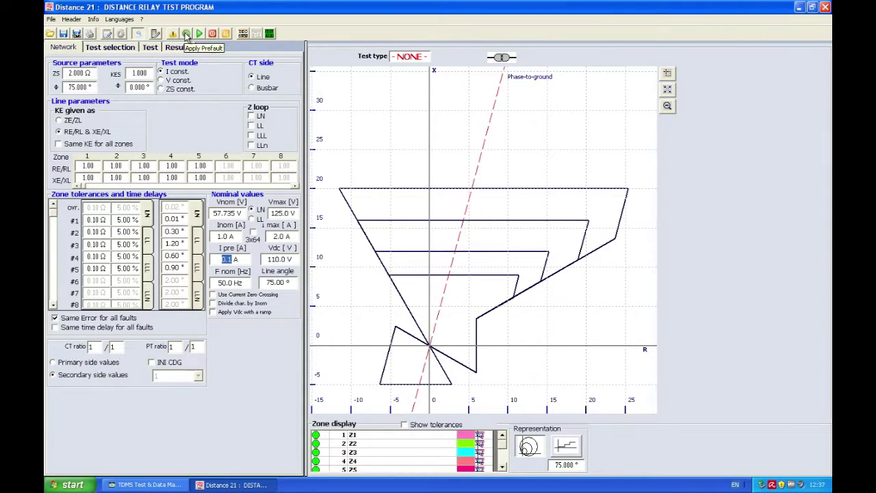
Step: Apply the prefault quantities to the test set and show the Test selection page
click(186, 37)
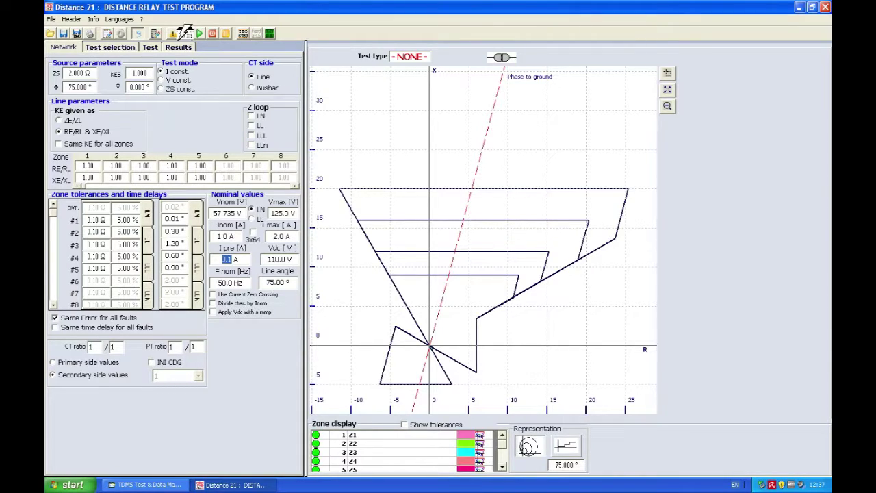
click(187, 36)
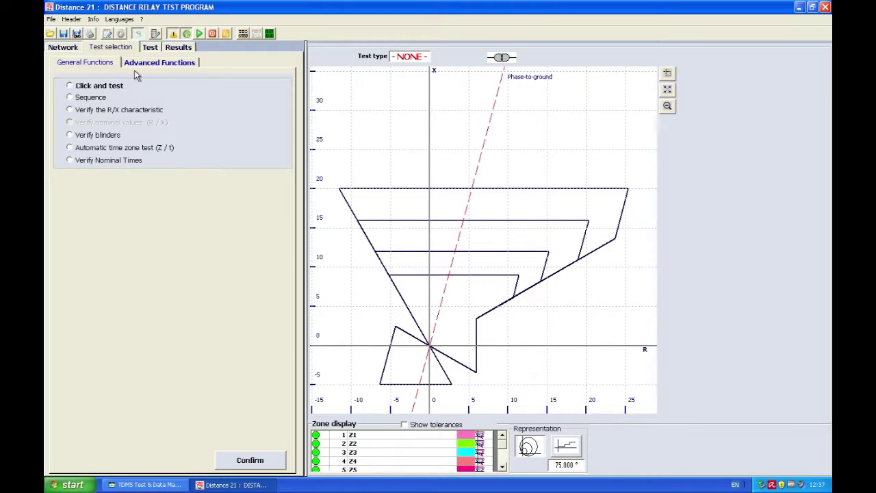
Step: Select Click and test on the Test selection page and confirm it
click(64, 47)
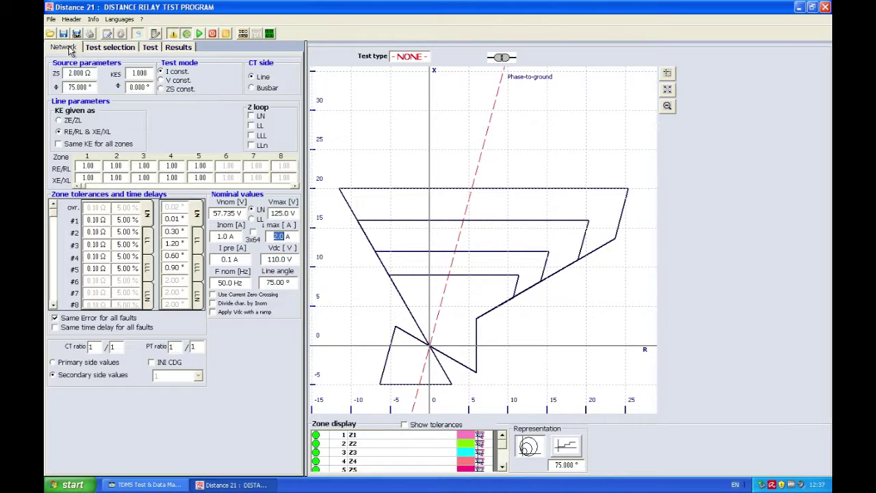
click(98, 51)
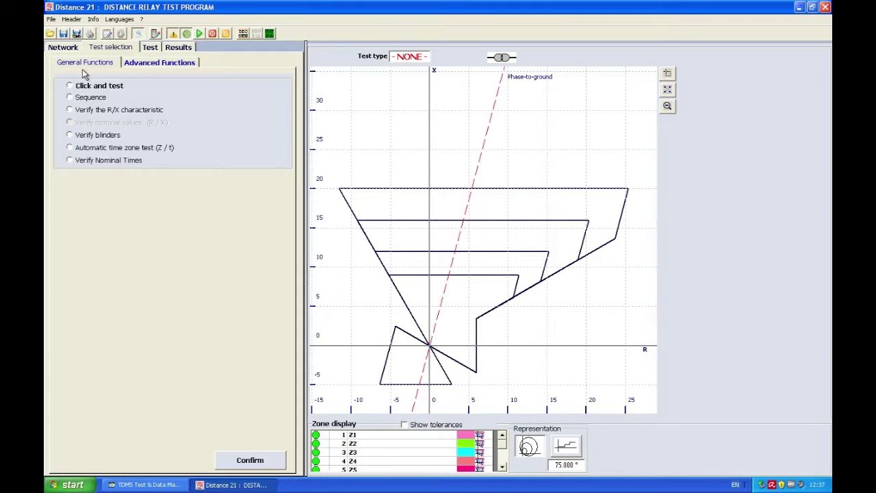
click(70, 86)
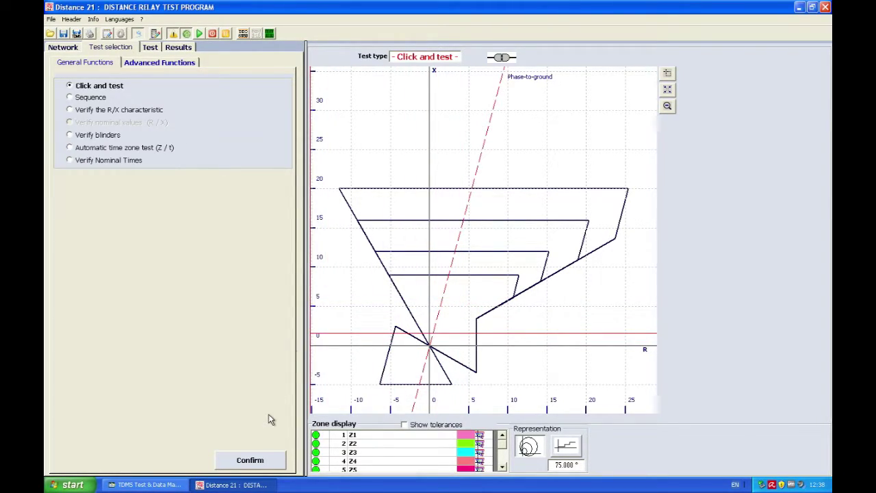
click(251, 460)
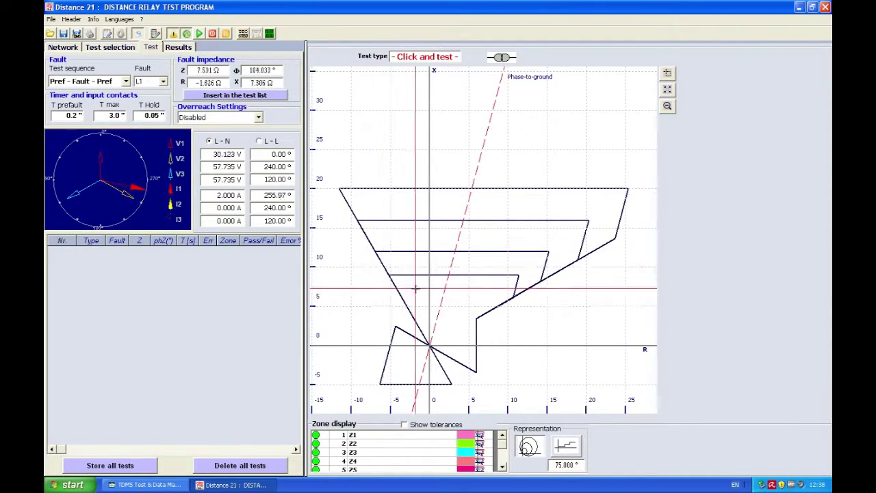
mouse_move(429, 290)
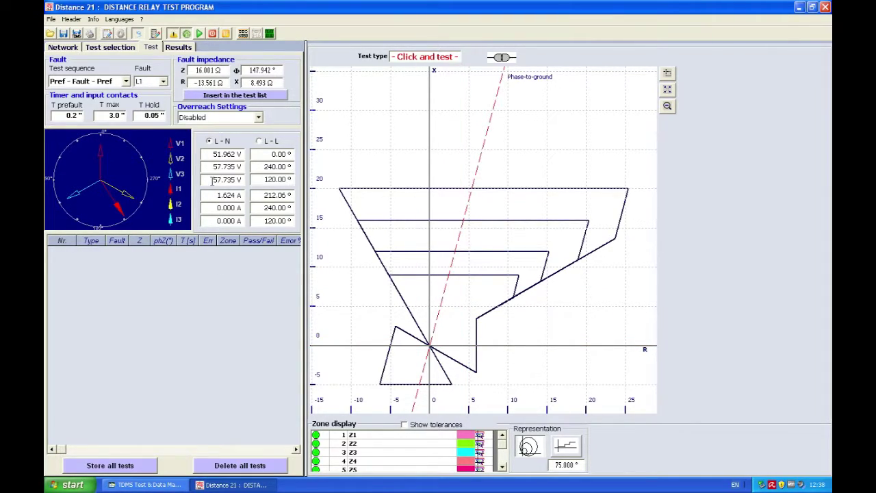
double_click(73, 117)
Step: Set the T Hold hold time to 0.00 s
click(113, 115)
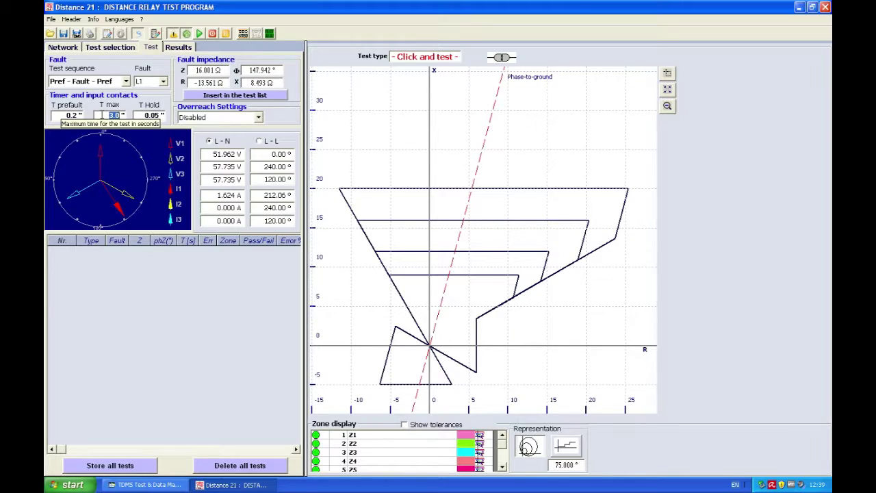
click(145, 115)
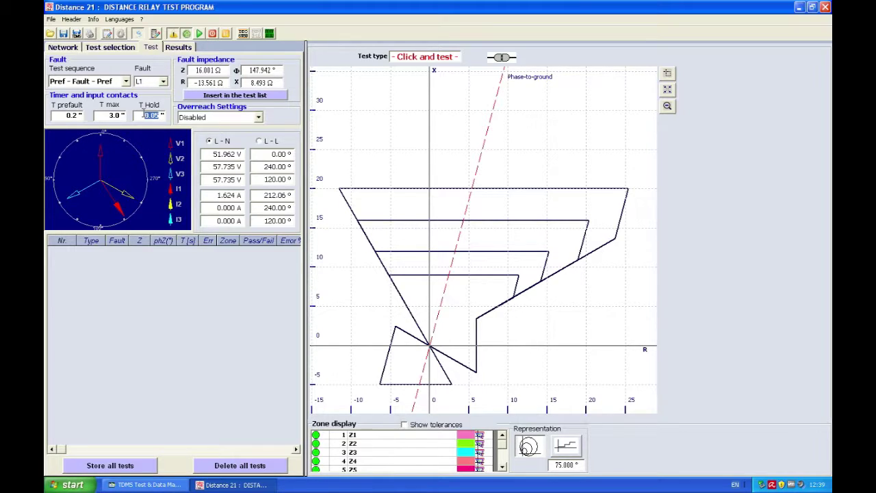
text(0.00)
key(Return)
Step: Choose L1 as the fault loop in the Fault dropdown
click(164, 83)
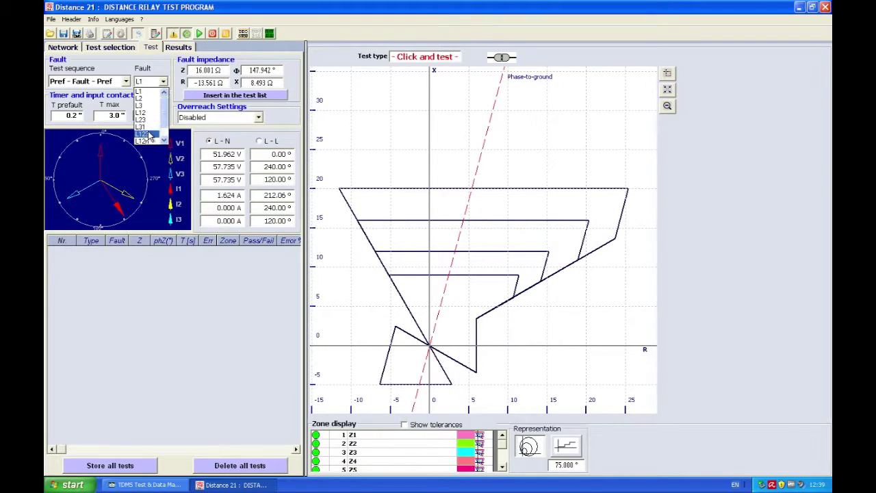
click(163, 71)
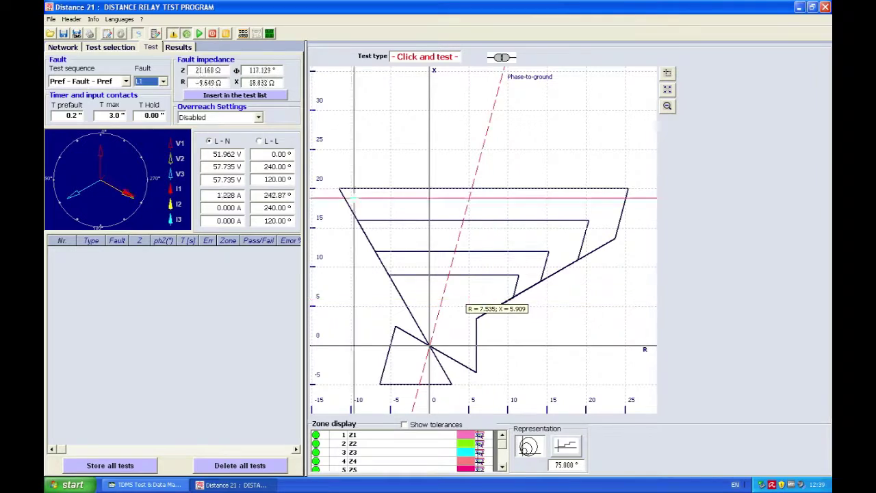
key(Tab)
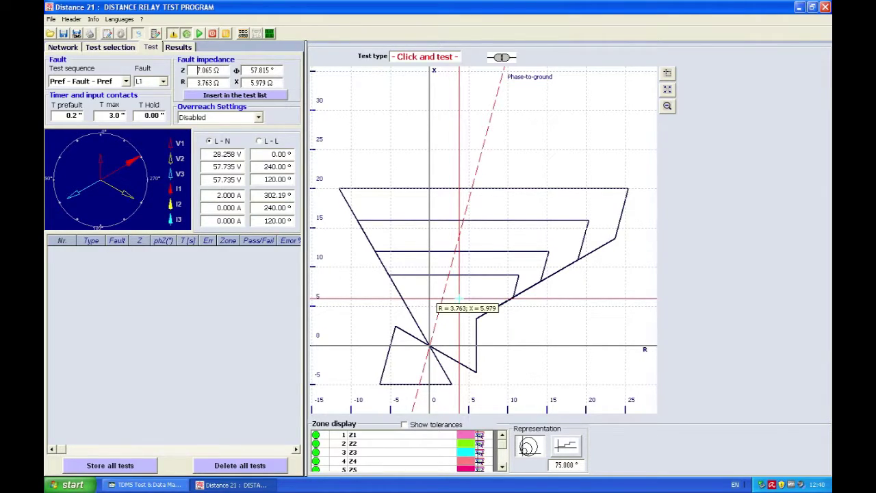
Step: Fire six L1 shots on the impedance chart: zones 1, 2, 4, 5, reverse zone 3, and outside all zones
click(458, 299)
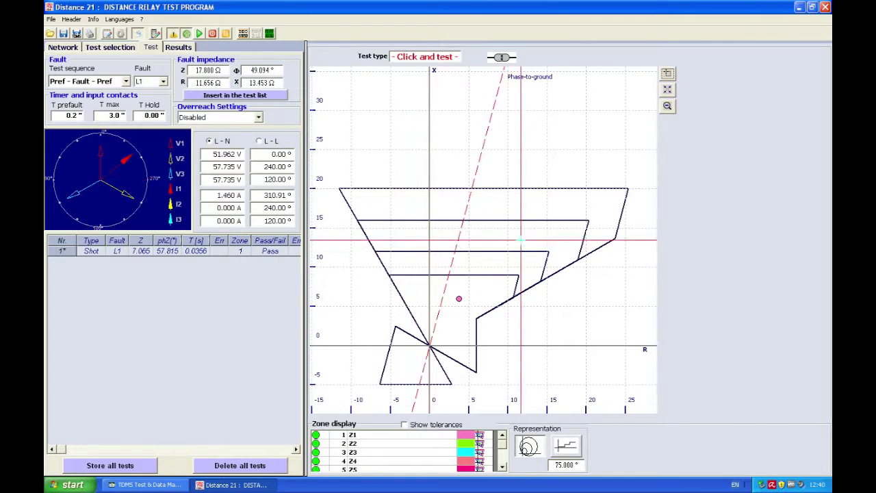
click(487, 262)
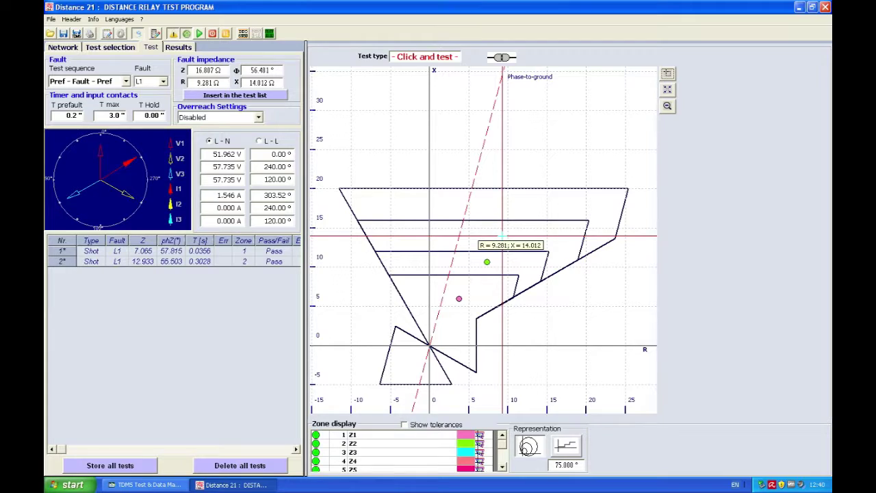
click(502, 236)
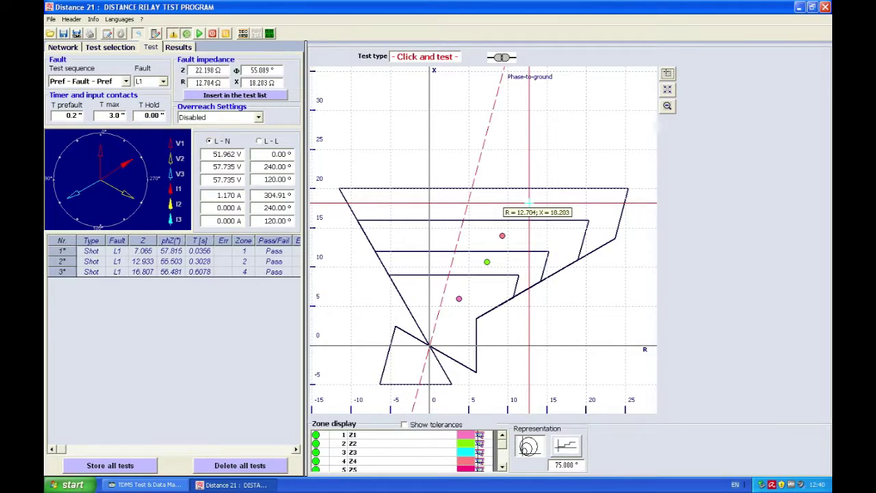
click(519, 203)
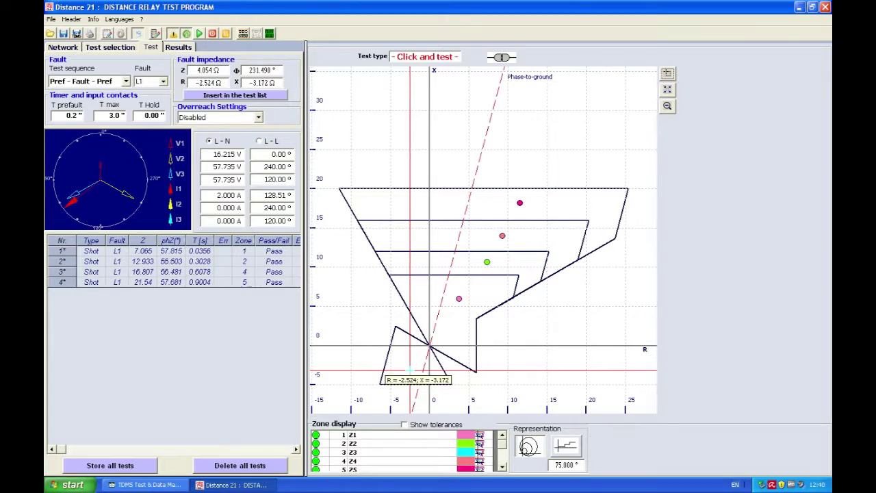
click(409, 371)
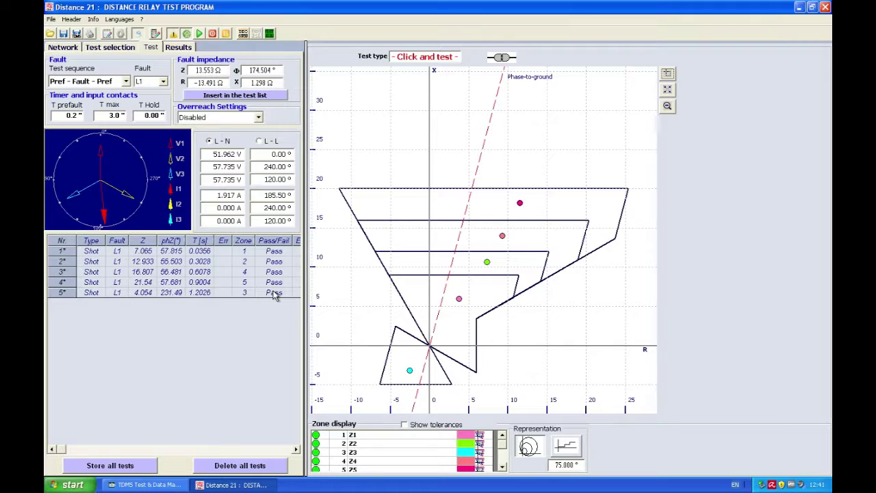
click(513, 167)
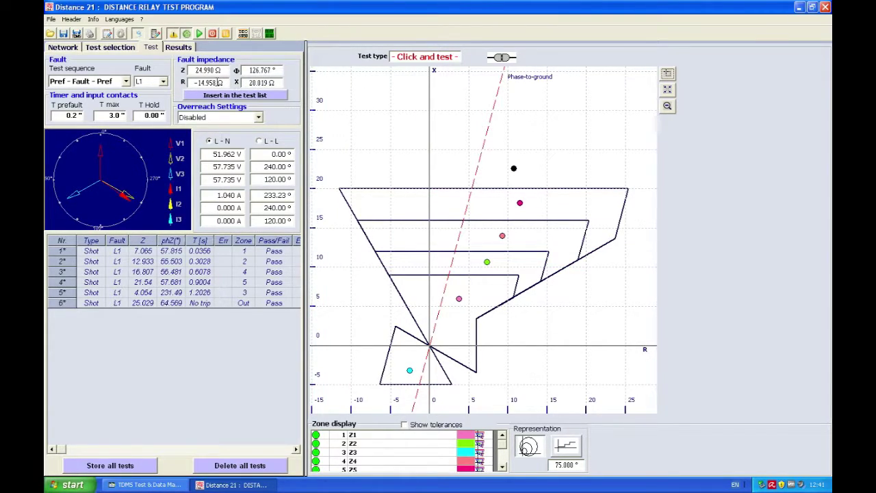
Step: Enter X 10 Ω and Φ 90° so the fault point is 10 Ω at 90° with R 0
double_click(262, 82)
text(10Ω)
key(Return)
double_click(270, 70)
text(90)
key(Return)
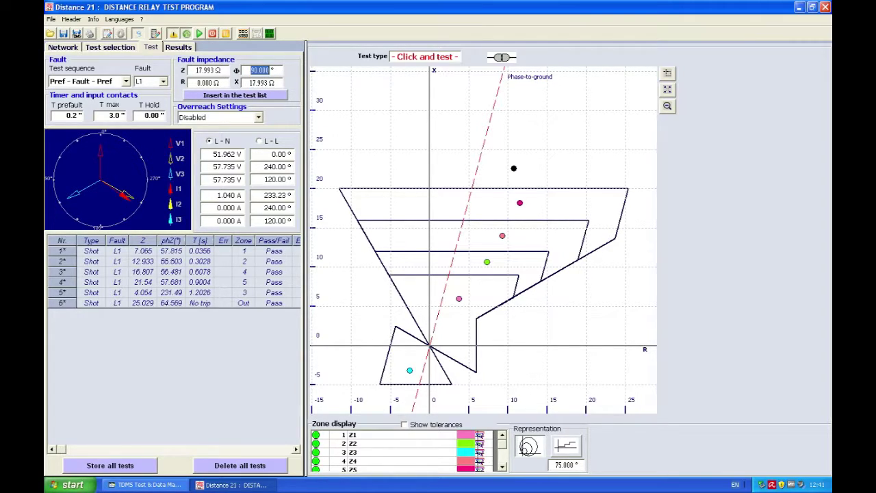
click(252, 83)
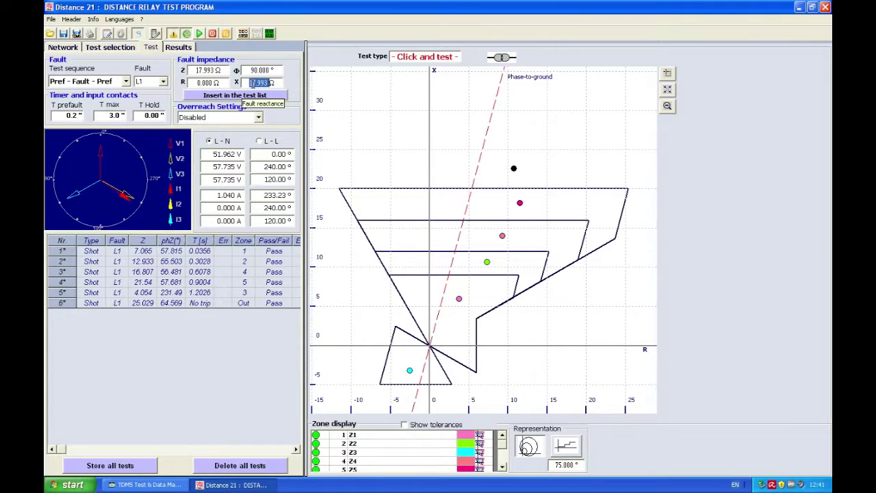
text(10)
key(Return)
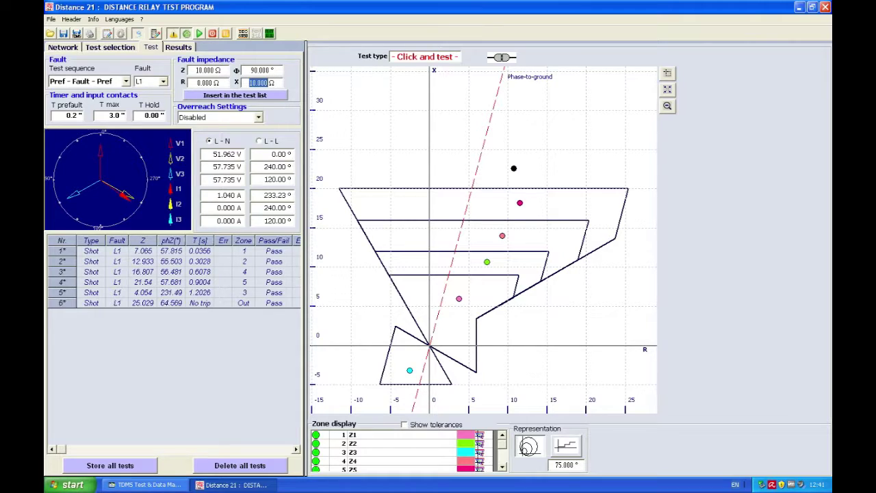
Step: Insert the 10 Ω, 90° shot as test 7 and run it, passing in zone 2 at 0.3044 s
click(237, 97)
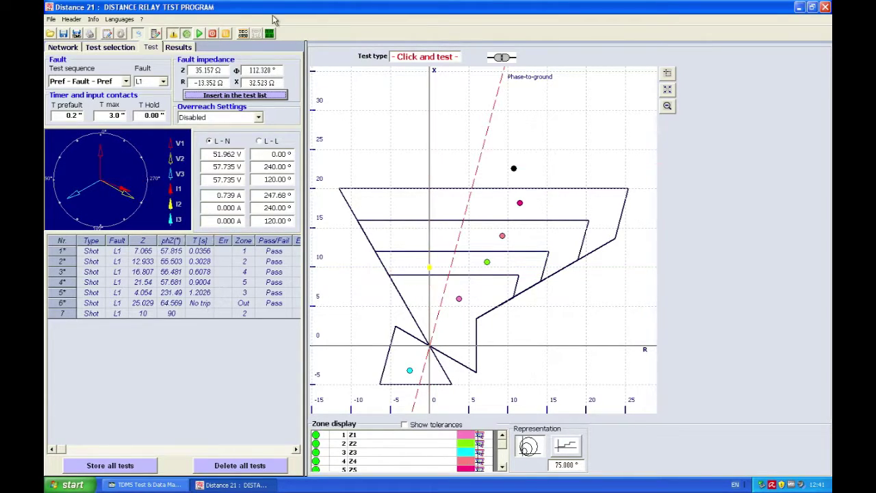
click(200, 34)
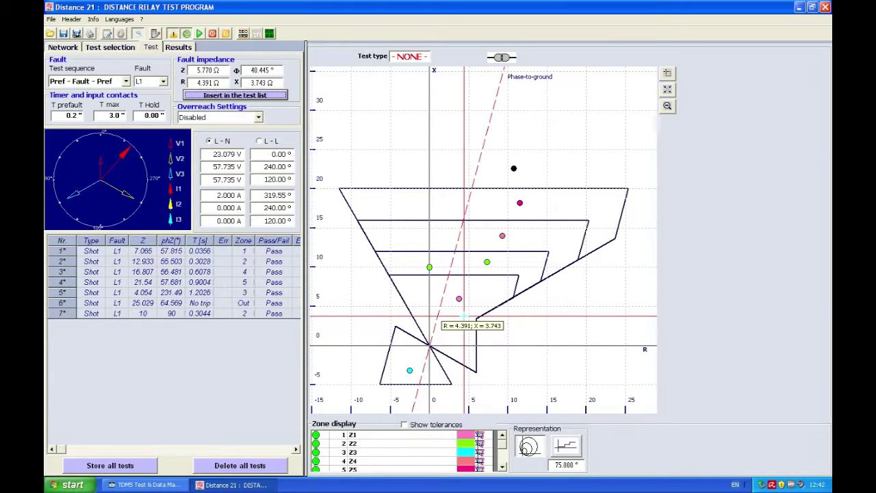
Step: Enter the test note 'Test went well. All functions are working properly.' and save it
click(51, 19)
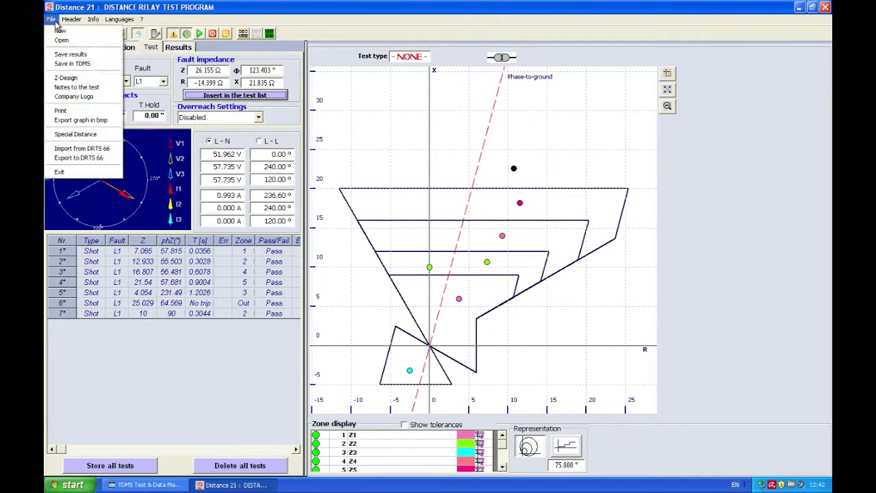
click(69, 88)
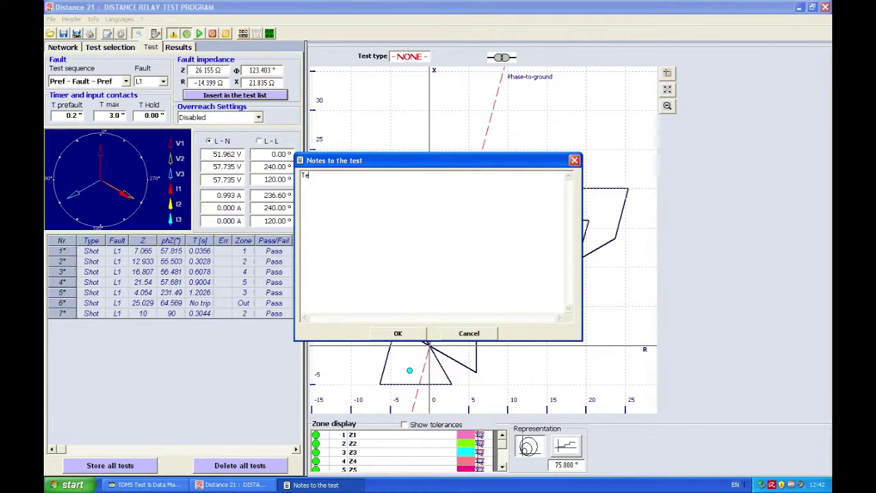
text(Test went well. All functions are working properly.)
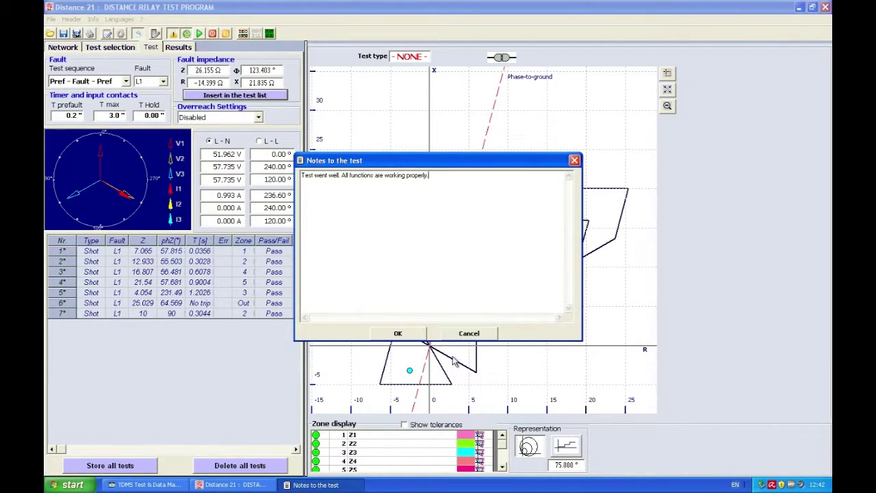
click(418, 335)
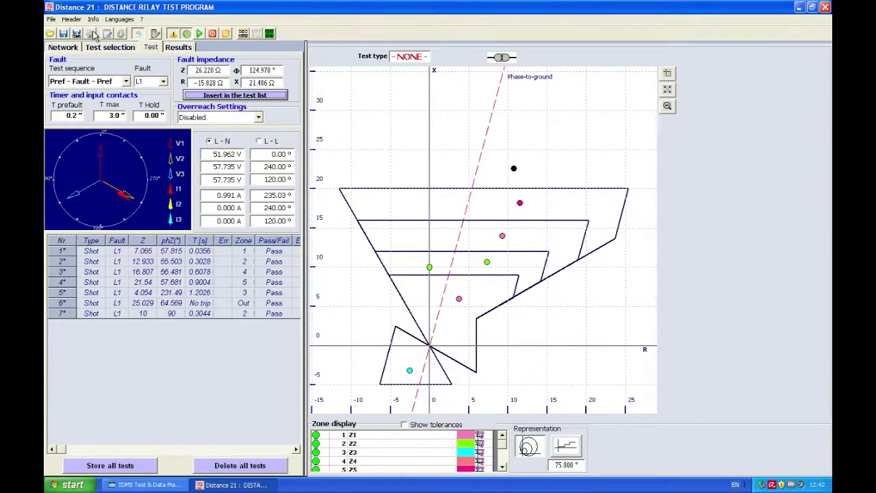
Step: Select ISA_Logo08_150PX from the LOGO folder, in thumbnail view, as the company logo
click(52, 19)
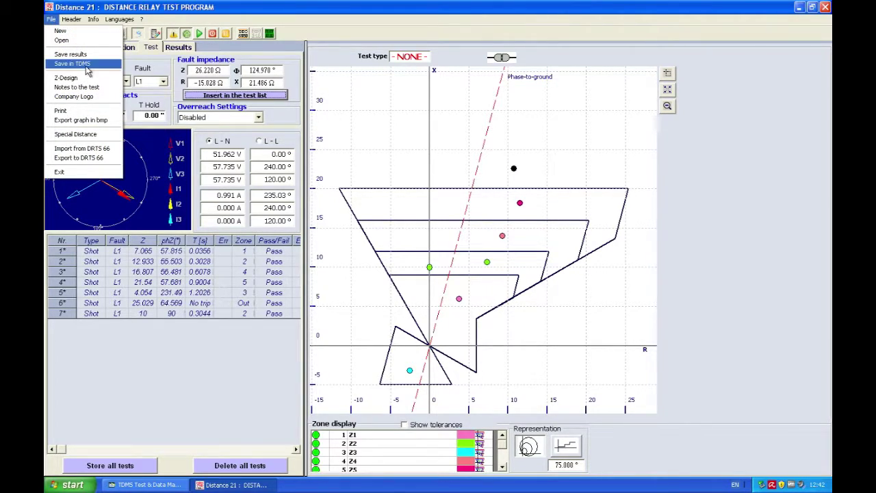
click(61, 96)
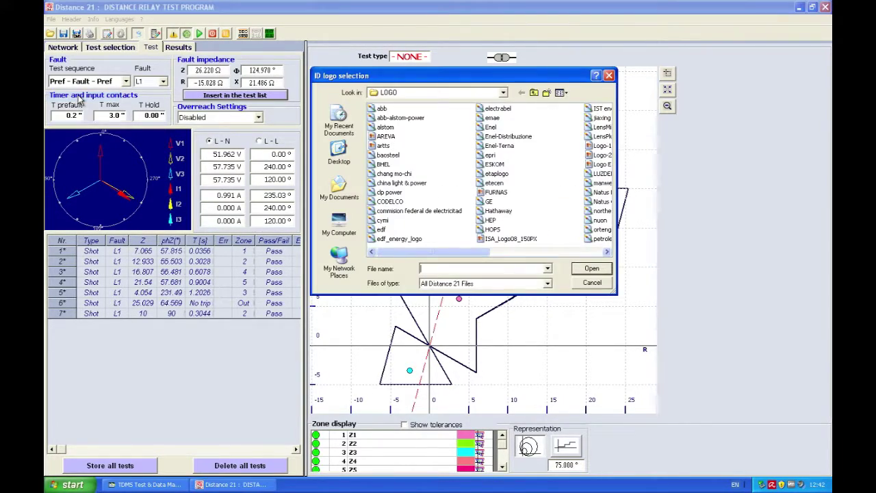
click(561, 92)
click(567, 105)
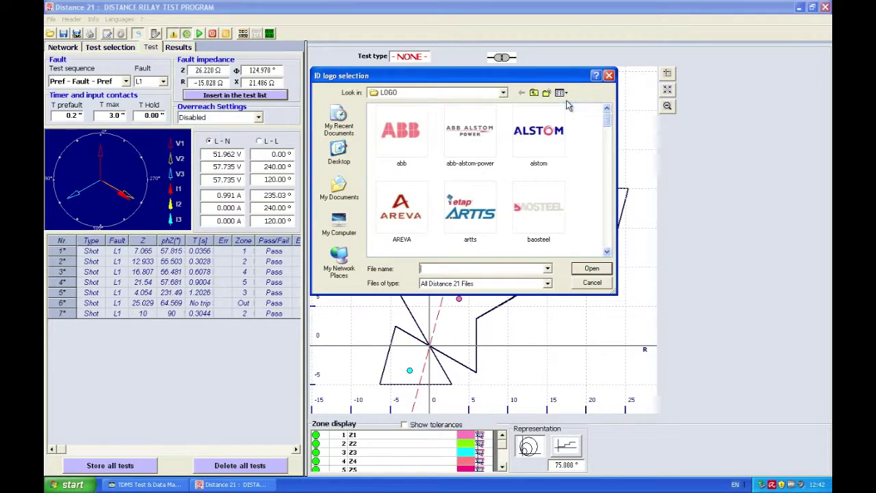
click(607, 253)
drag(606, 253, 607, 253)
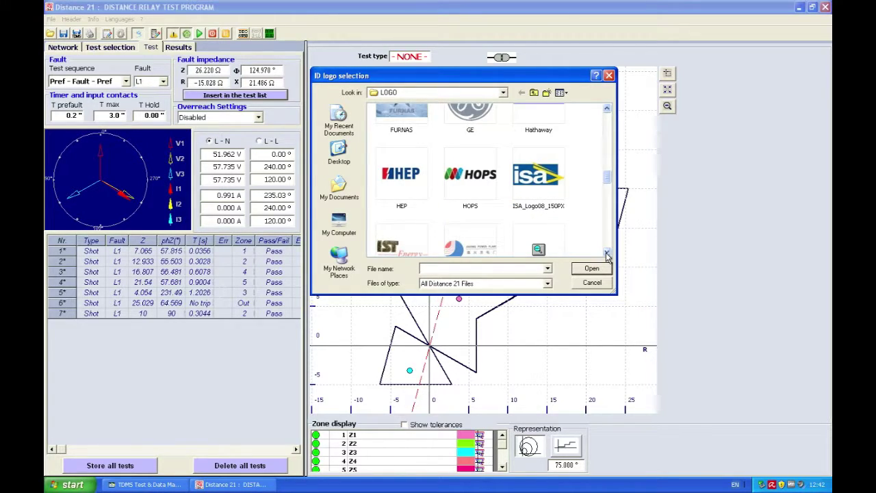
click(540, 175)
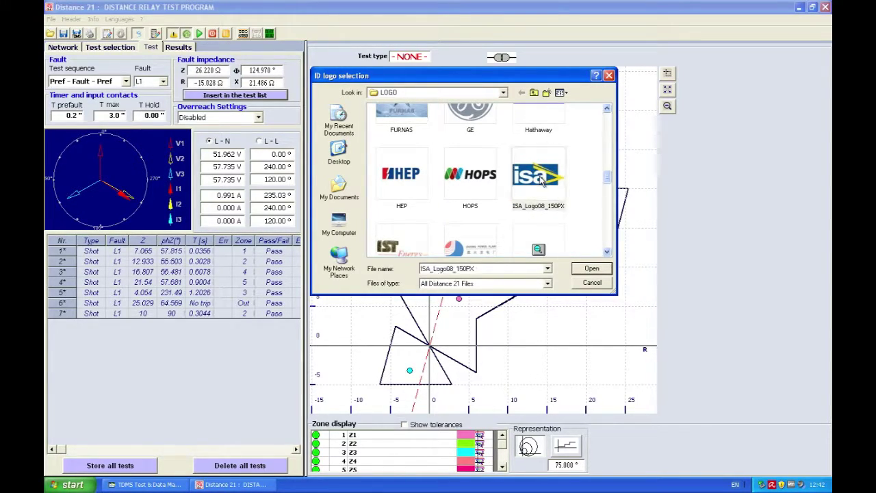
Step: Confirm the ISA logo, then transfer all seven tests to the result table and view the Results page
click(592, 269)
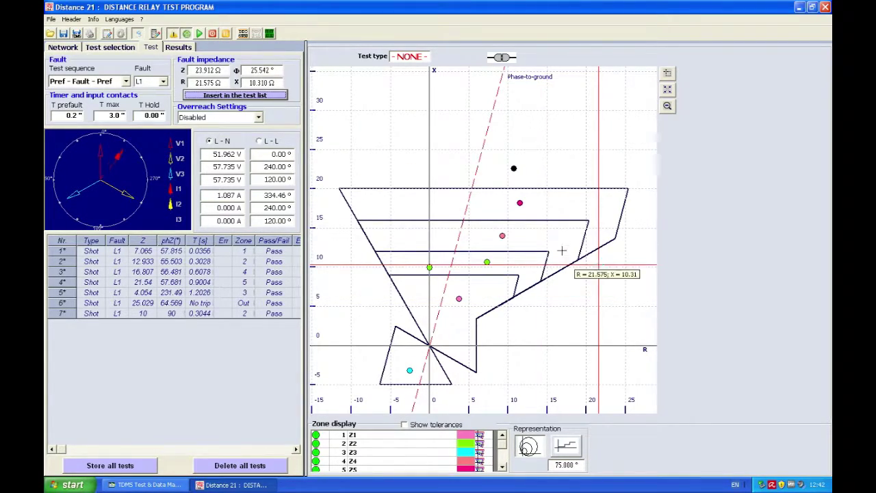
click(51, 20)
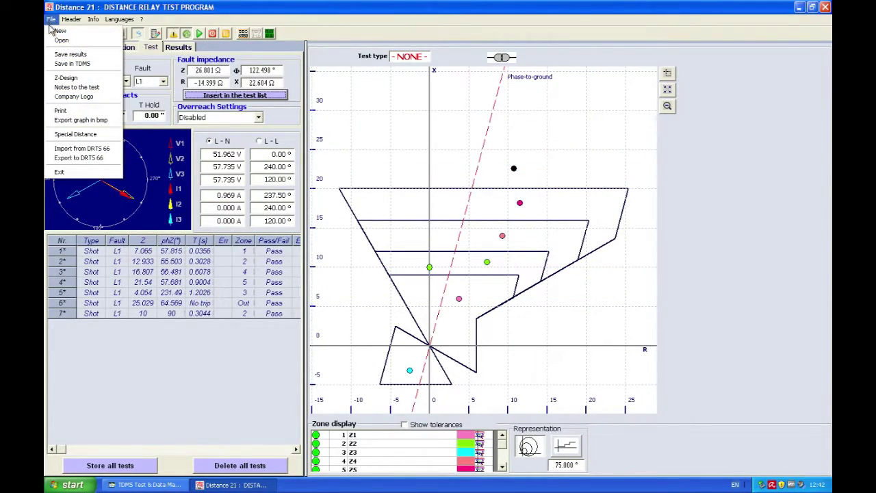
right_click(156, 367)
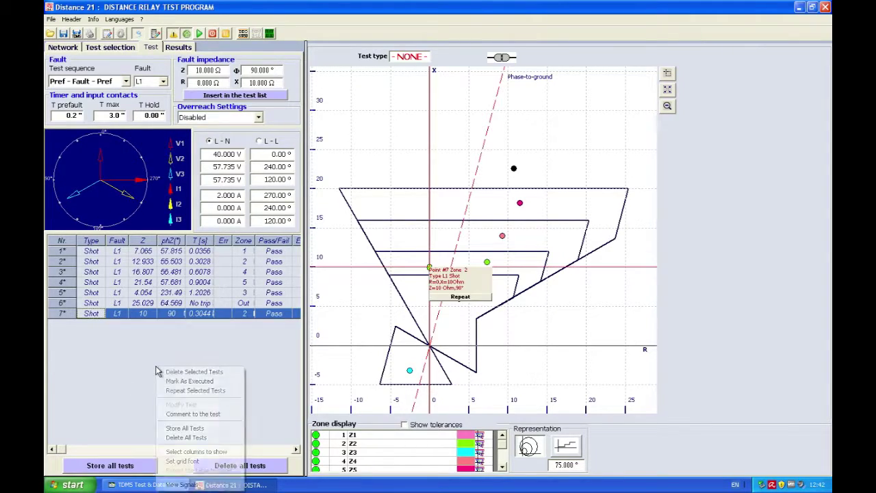
click(106, 466)
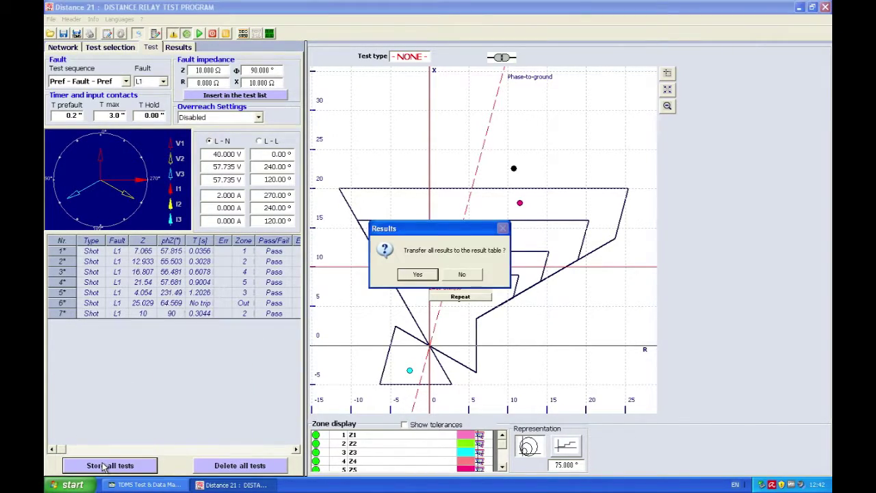
click(418, 274)
click(177, 48)
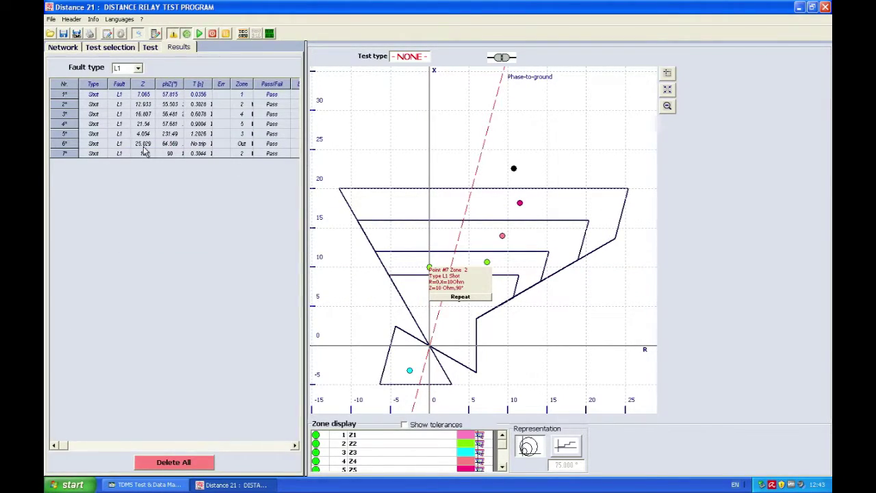
Step: Generate the report's print preview with Show Graph and Include Notes Page enabled
click(51, 19)
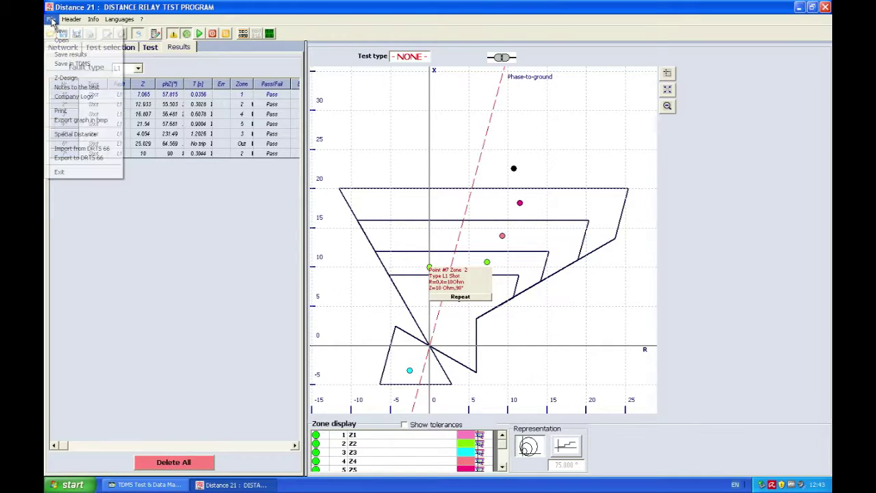
click(67, 111)
click(354, 256)
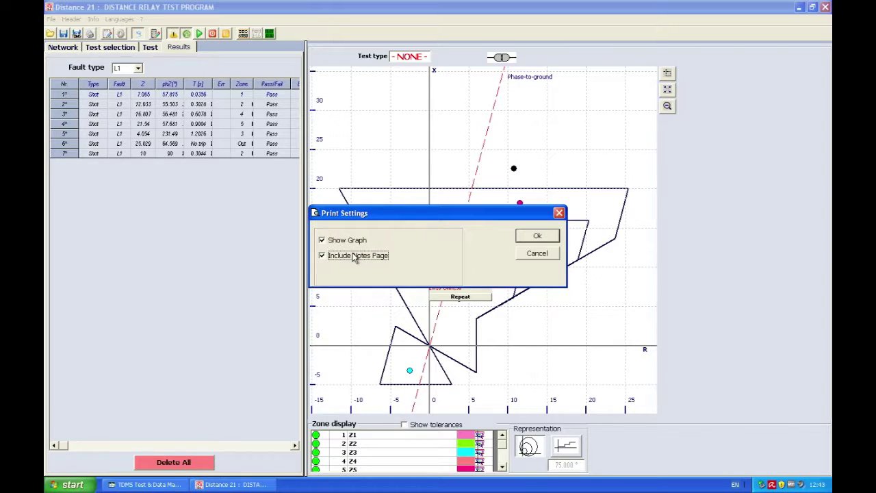
click(530, 237)
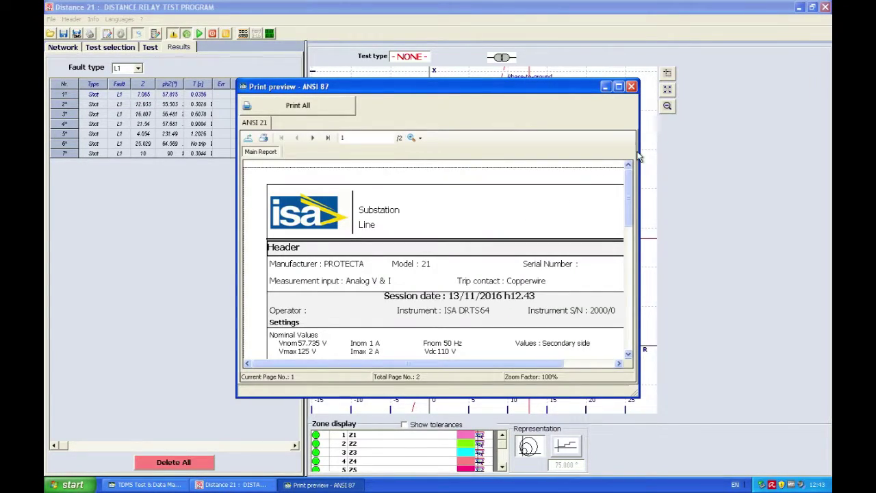
Step: Maximize the print preview and scroll to page 2's impedance chart and seven-shot results table
click(618, 87)
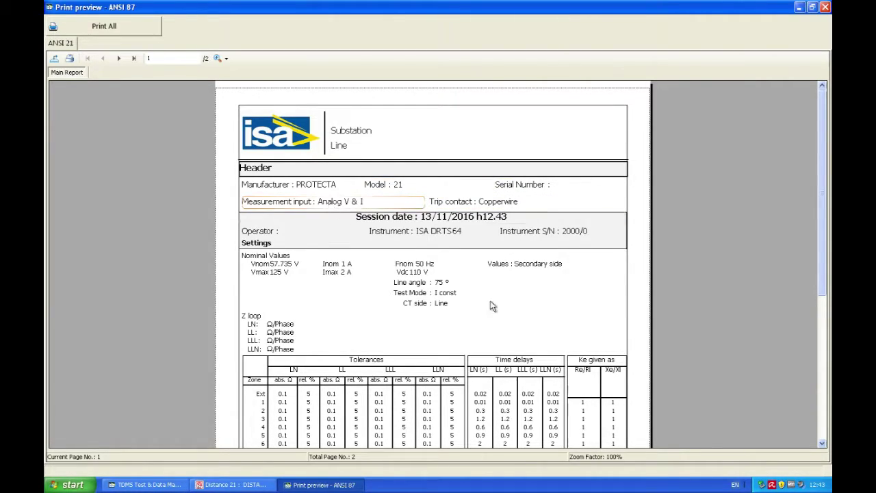
drag(823, 160, 821, 309)
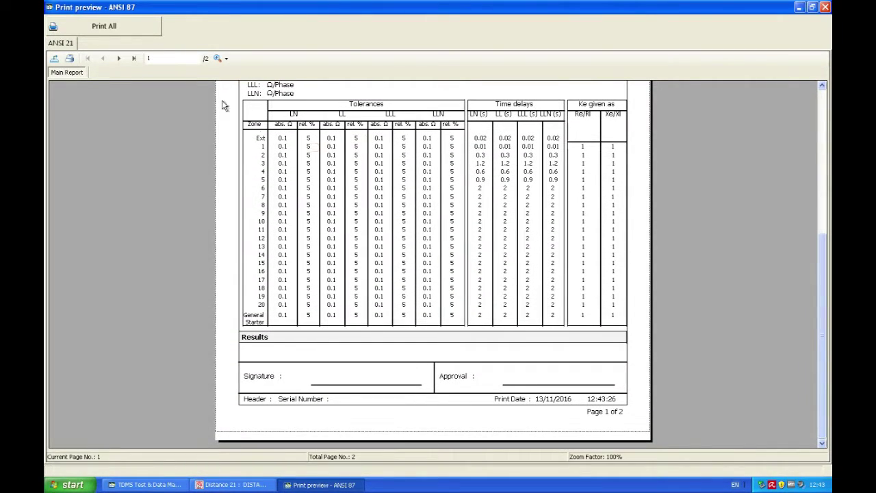
click(118, 60)
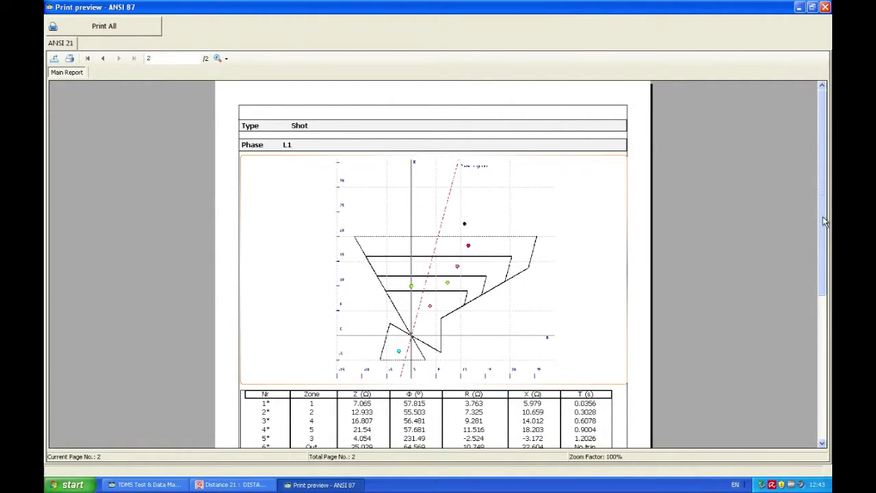
mouse_move(826, 219)
mouse_down()
mouse_move(830, 347)
mouse_move(819, 198)
mouse_up()
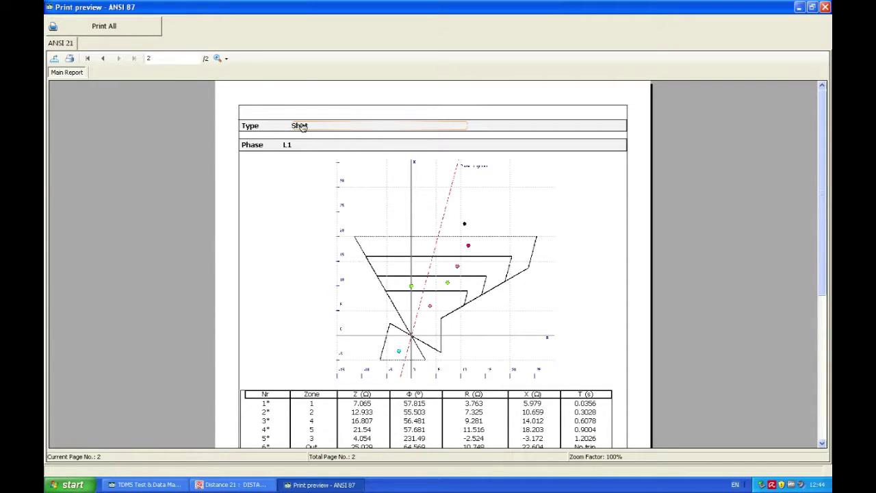
Step: Export the report as a PDF named 21 to the Desktop, then close the print preview
click(55, 60)
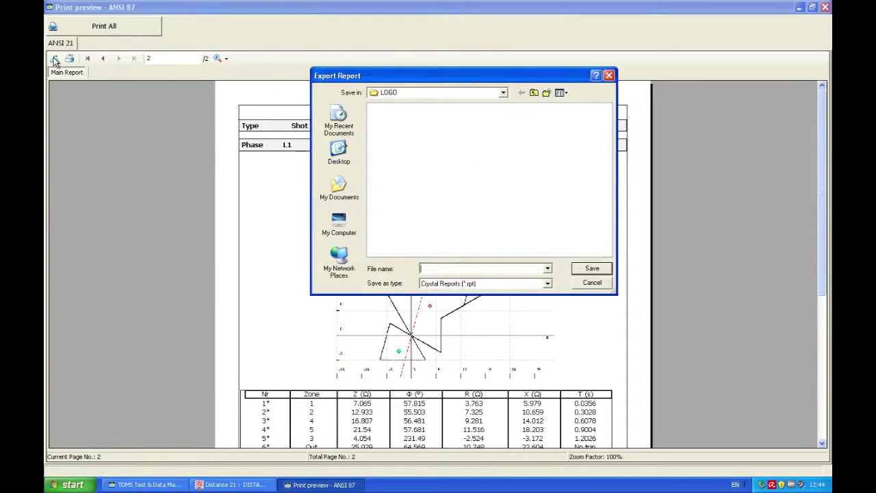
click(437, 287)
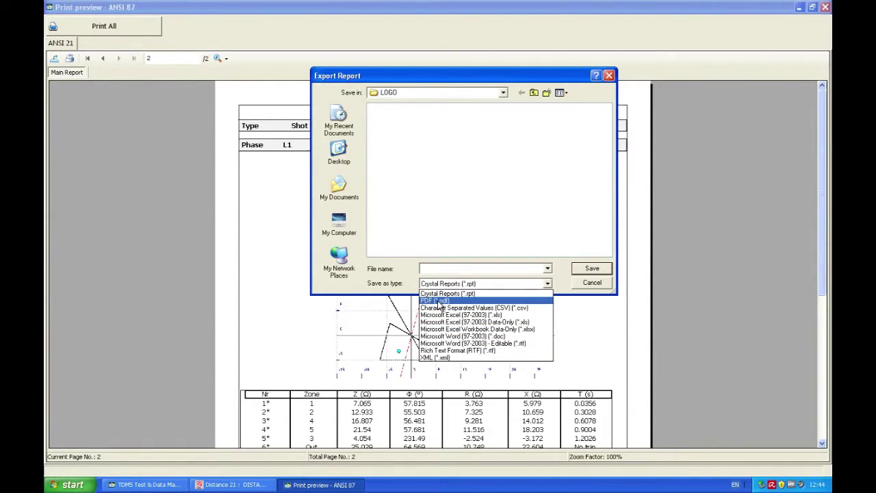
click(435, 300)
click(339, 154)
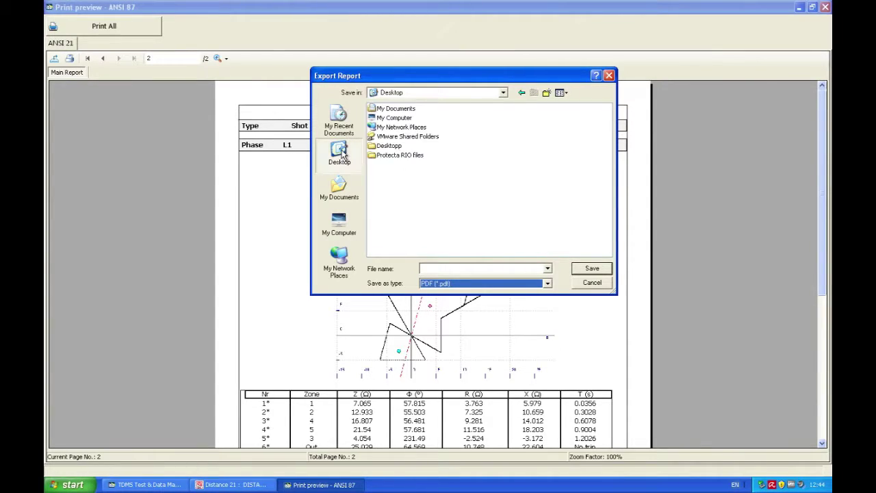
click(447, 266)
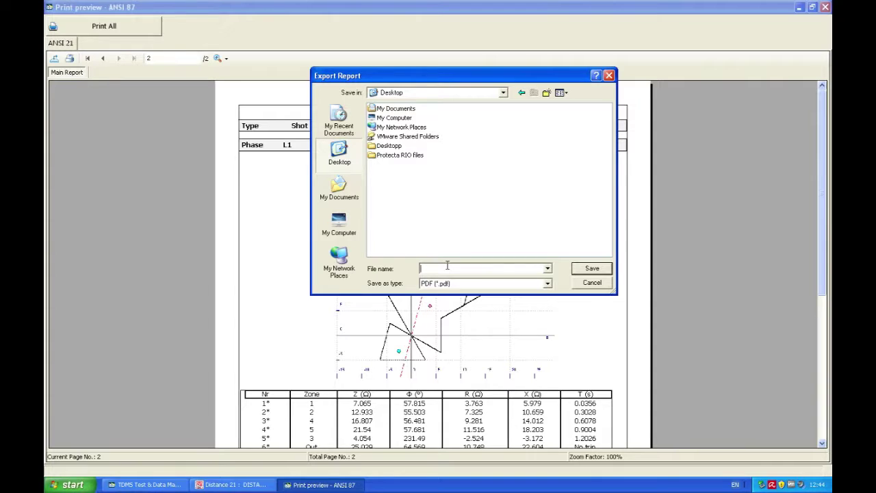
click(586, 271)
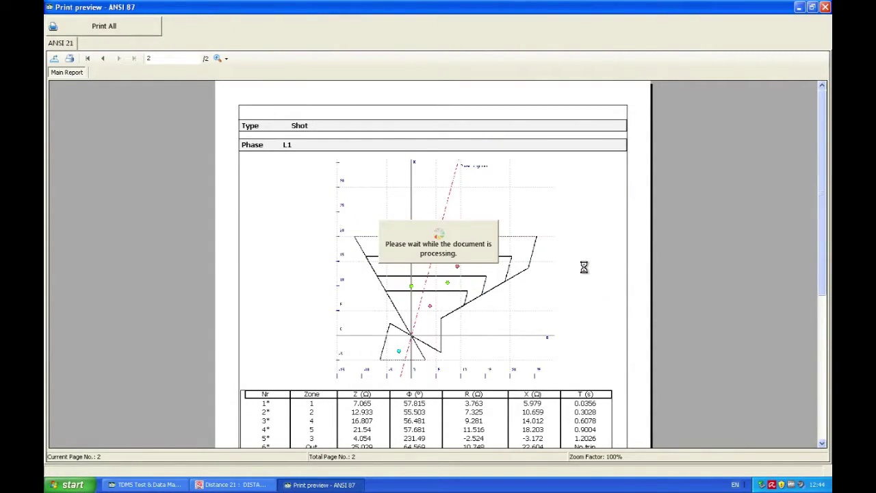
click(437, 274)
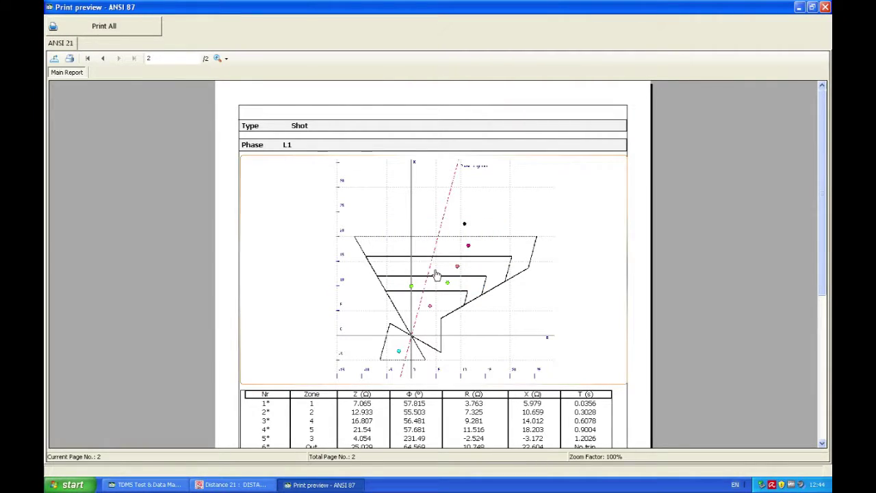
click(825, 7)
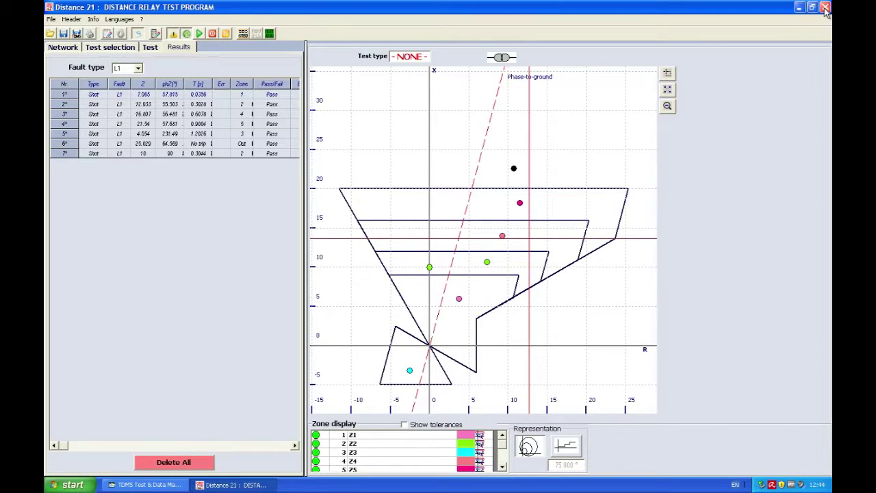
Step: Minimize Distance 21 and TDMS, then open the 21 PDF from the desktop
click(799, 8)
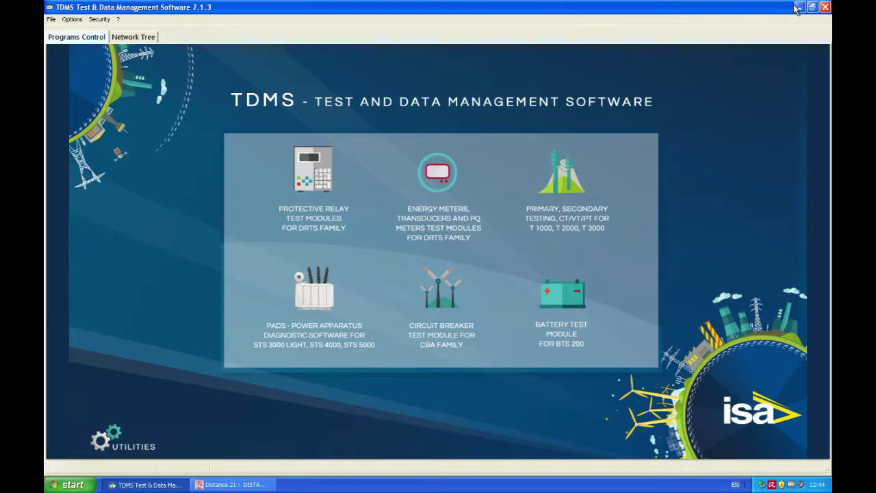
click(799, 8)
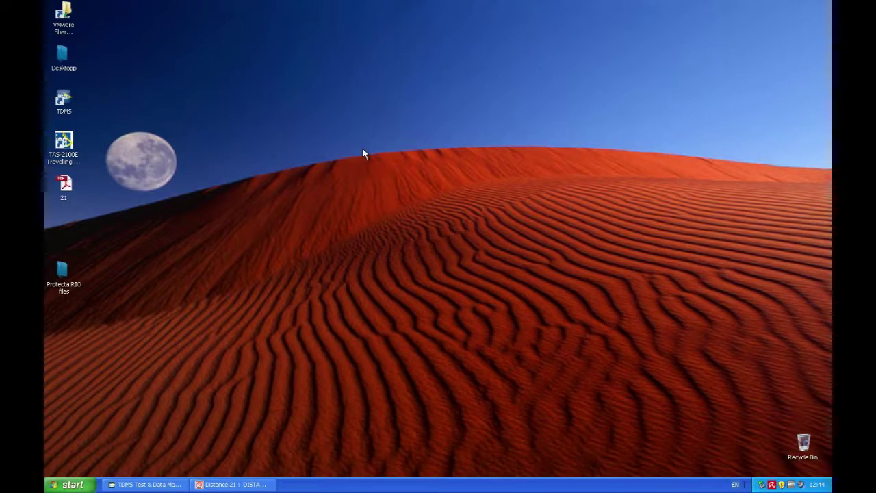
double_click(66, 184)
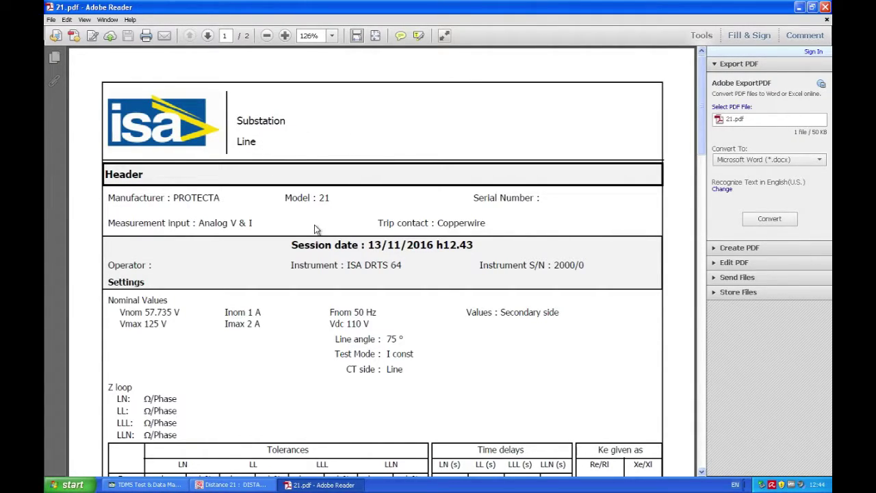
Step: Scroll through both pages of 21.pdf to review the graph, results table and note
scroll(315, 229, down, 10)
scroll(316, 191, down, 15)
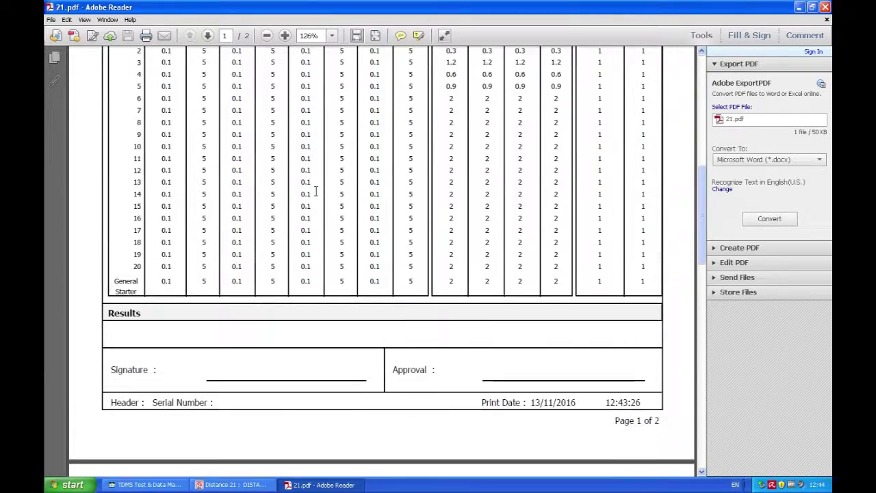
scroll(317, 197, down, 4)
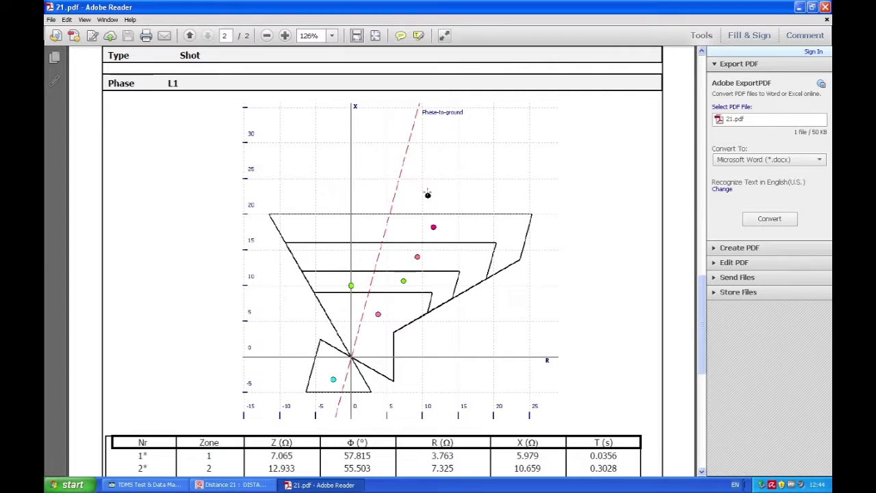
scroll(412, 350, down, 4)
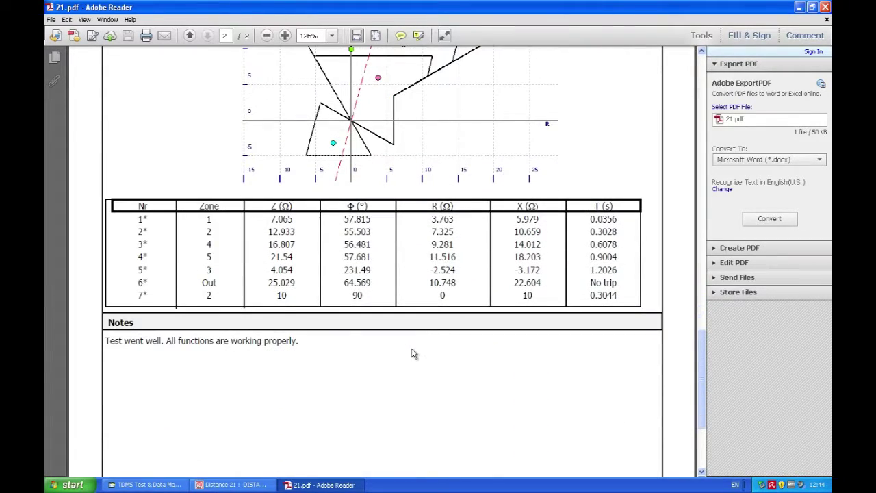
scroll(254, 354, down, 4)
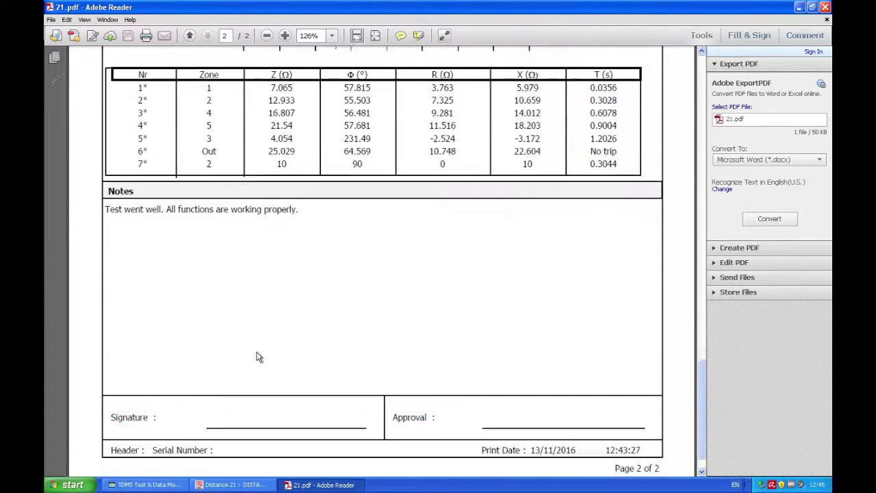
scroll(255, 355, down, 1)
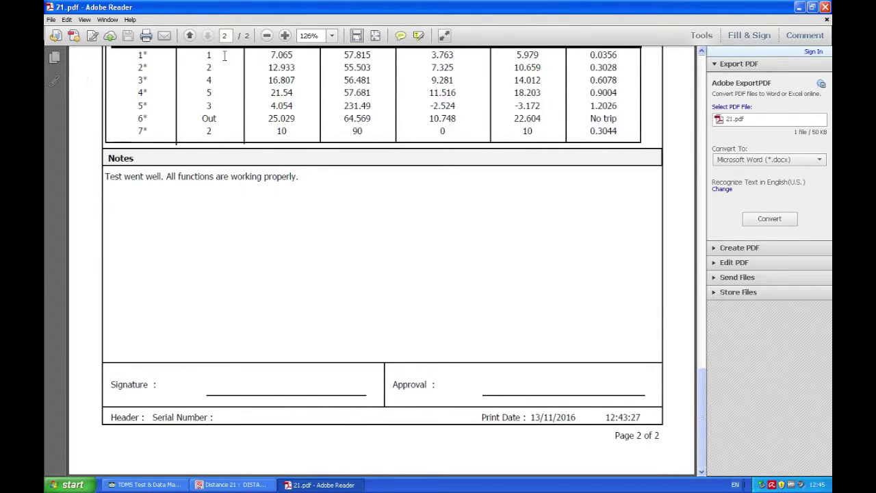
Step: Close Adobe Reader and restore the Distance 21 window from the taskbar
click(824, 9)
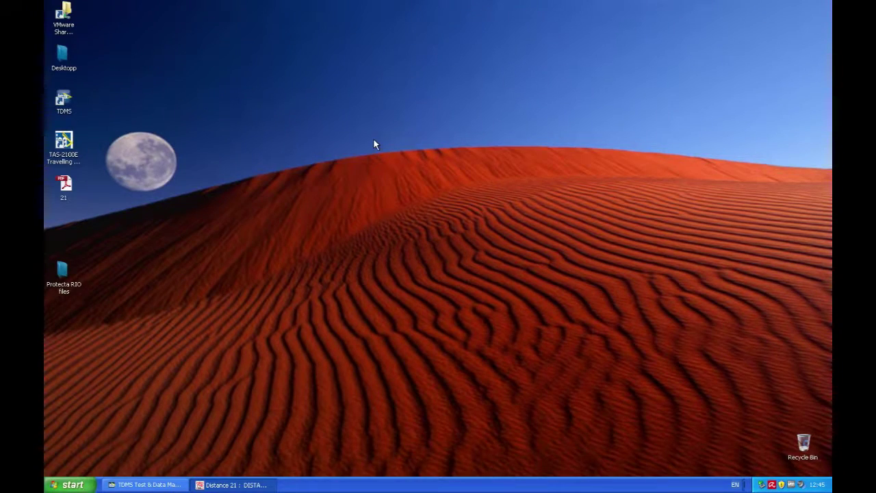
click(231, 484)
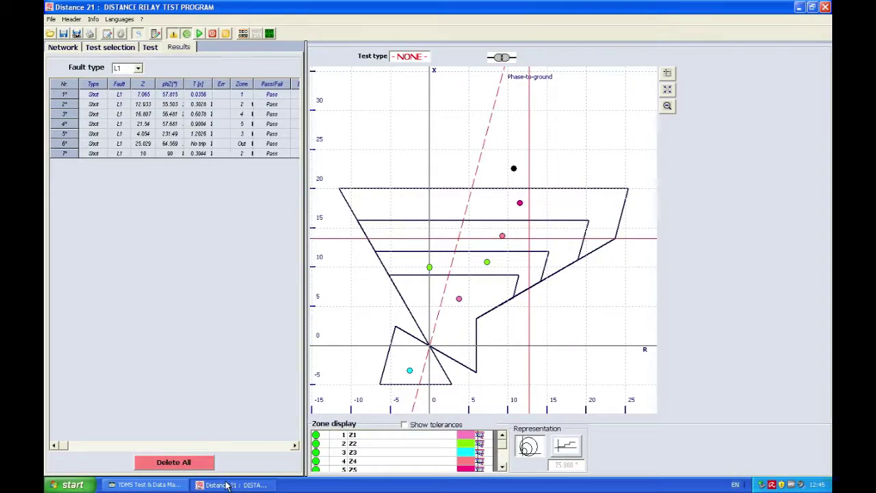